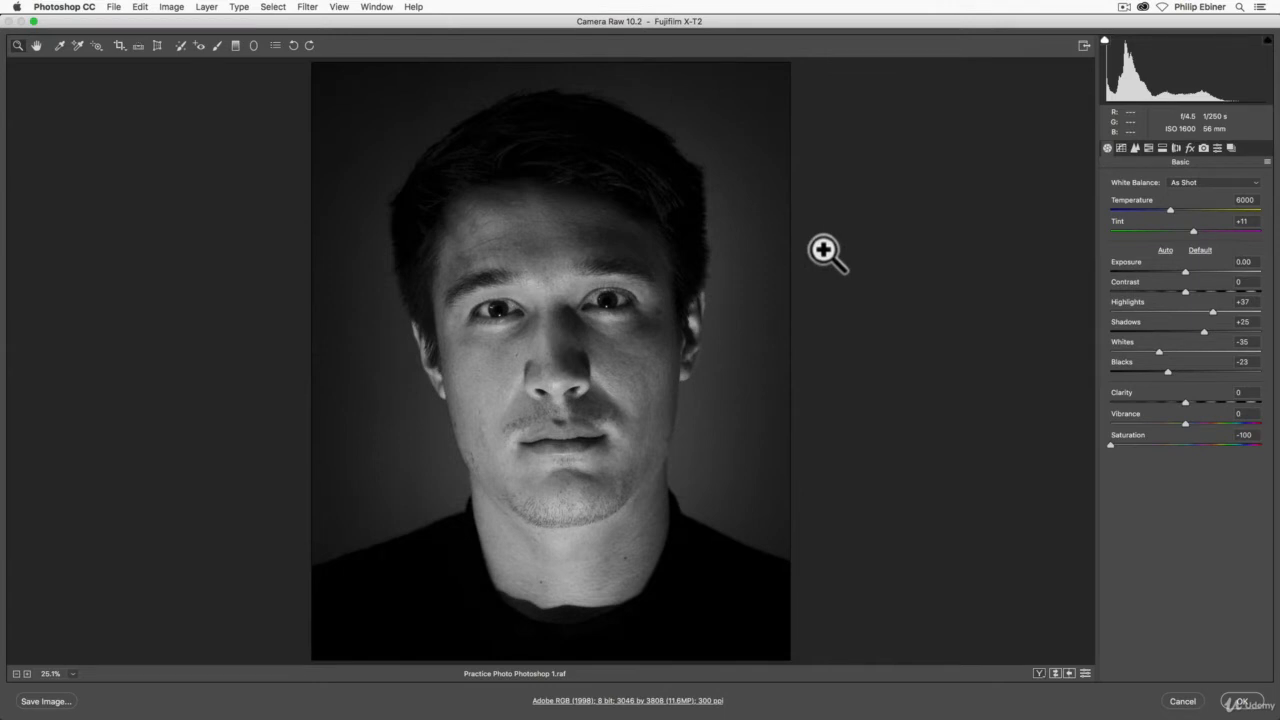
Step: Open the save options for the photo and keep the destination as Save in New Location
click(63, 700)
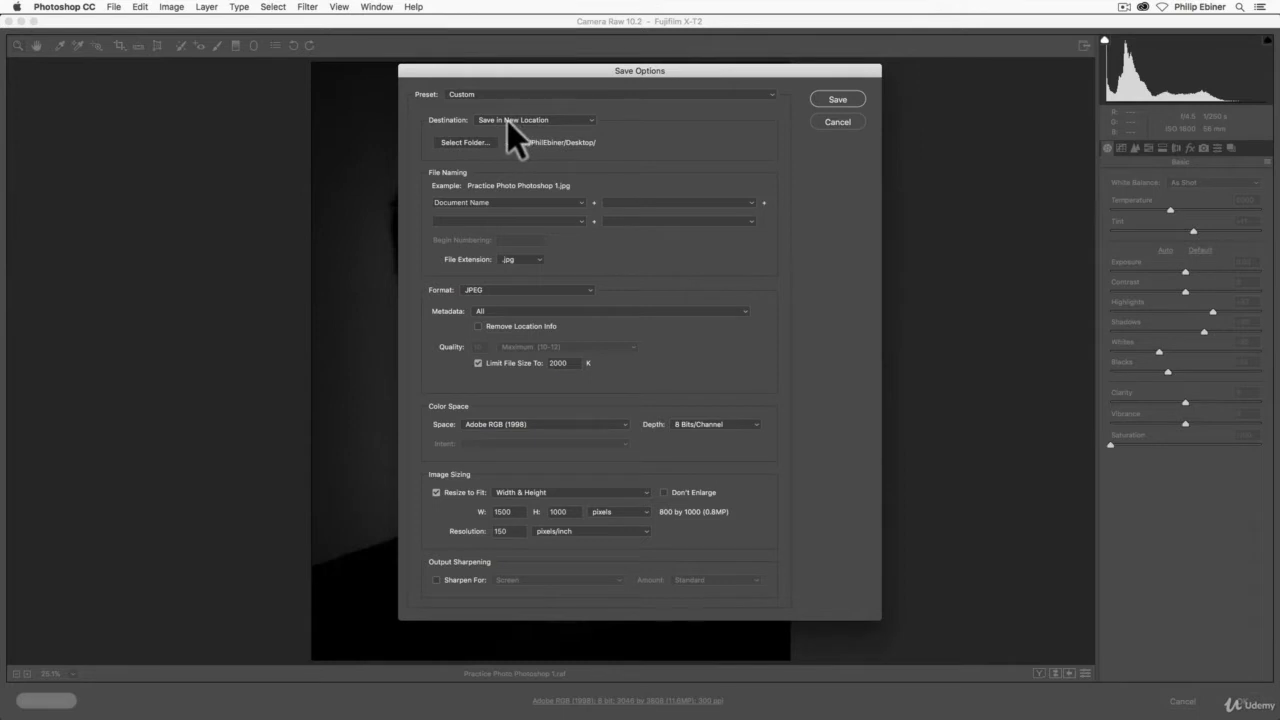
click(514, 94)
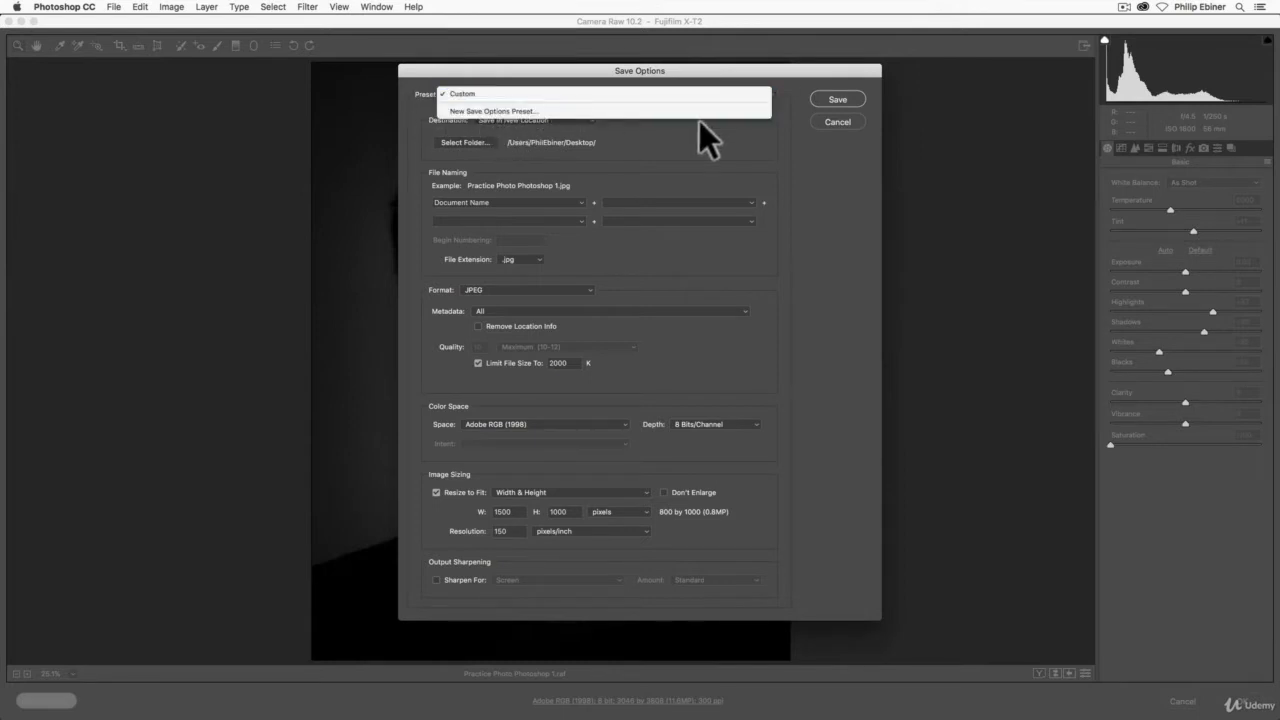
click(725, 125)
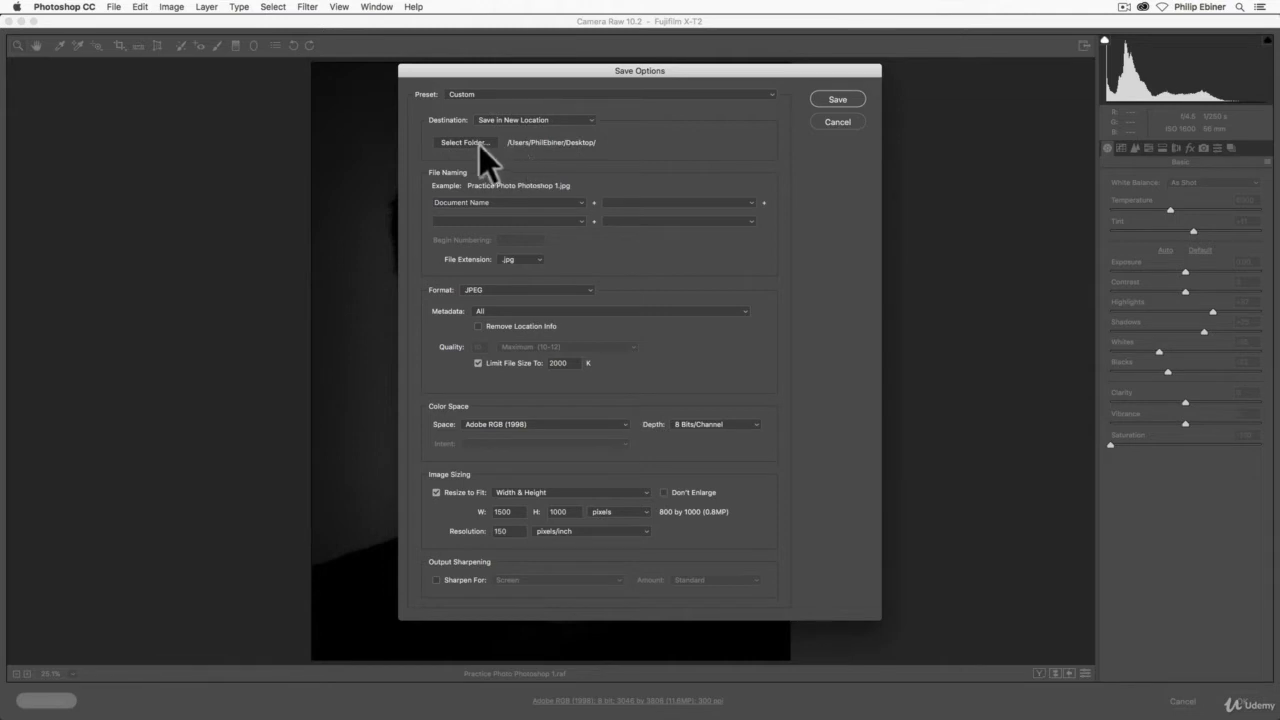
click(541, 118)
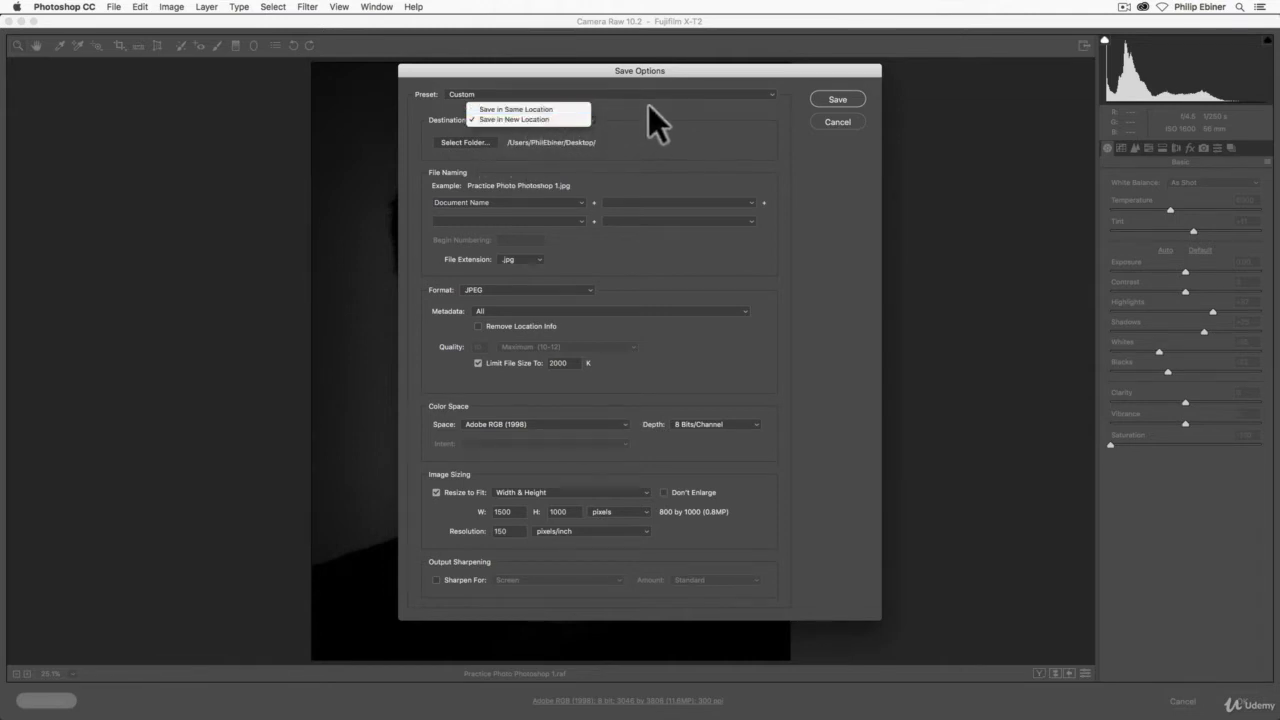
click(597, 121)
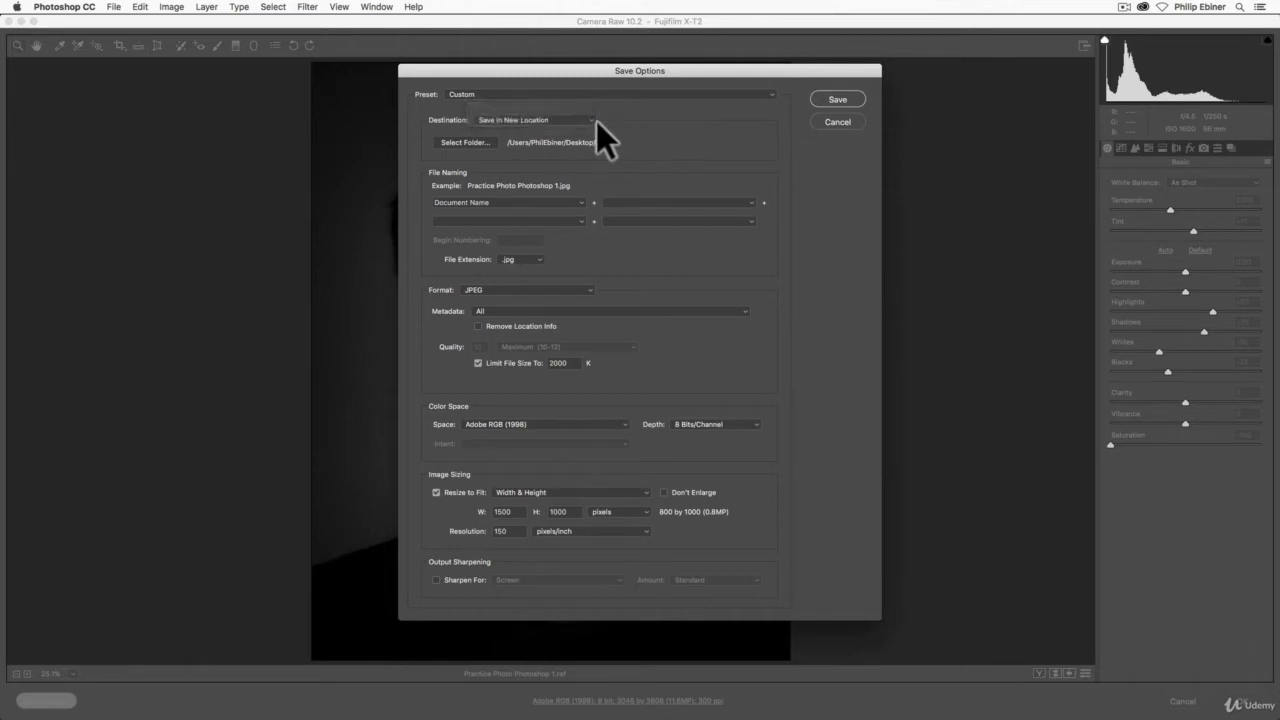
Step: Create a folder named Edits inside FOR EDITING/Photoshop on the Desktop and choose it as the save destination
click(481, 142)
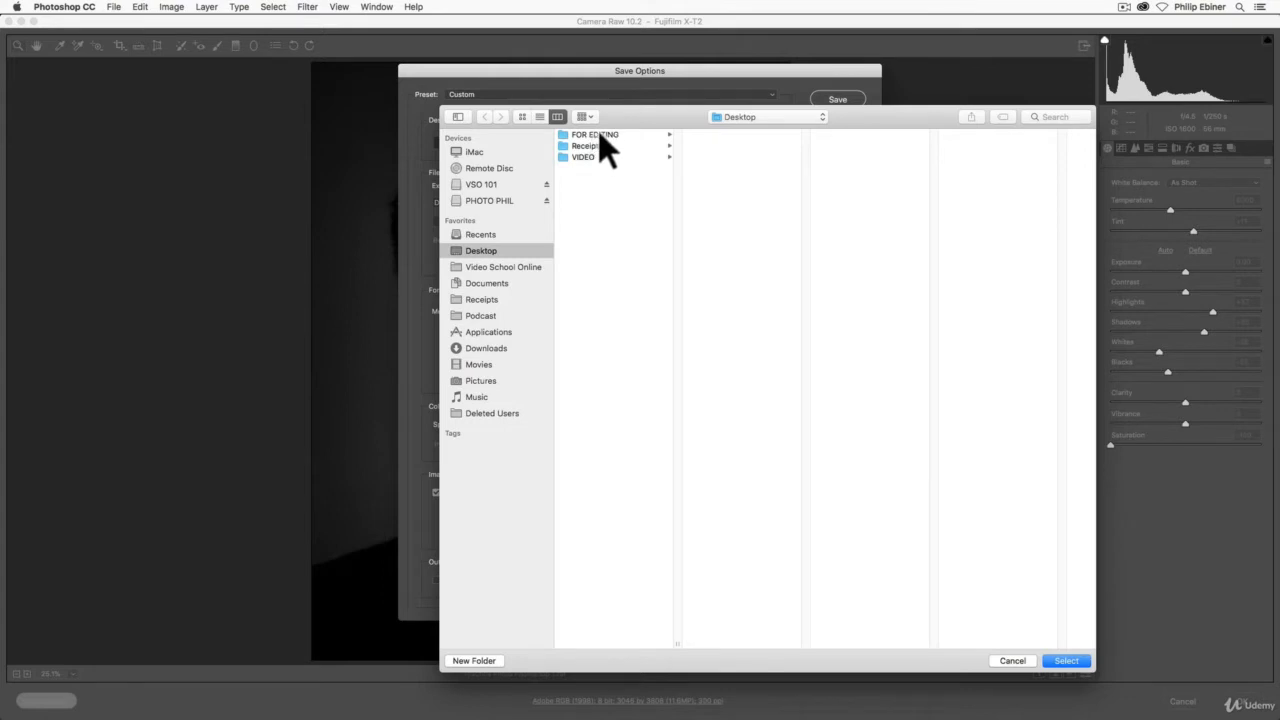
click(596, 134)
click(727, 192)
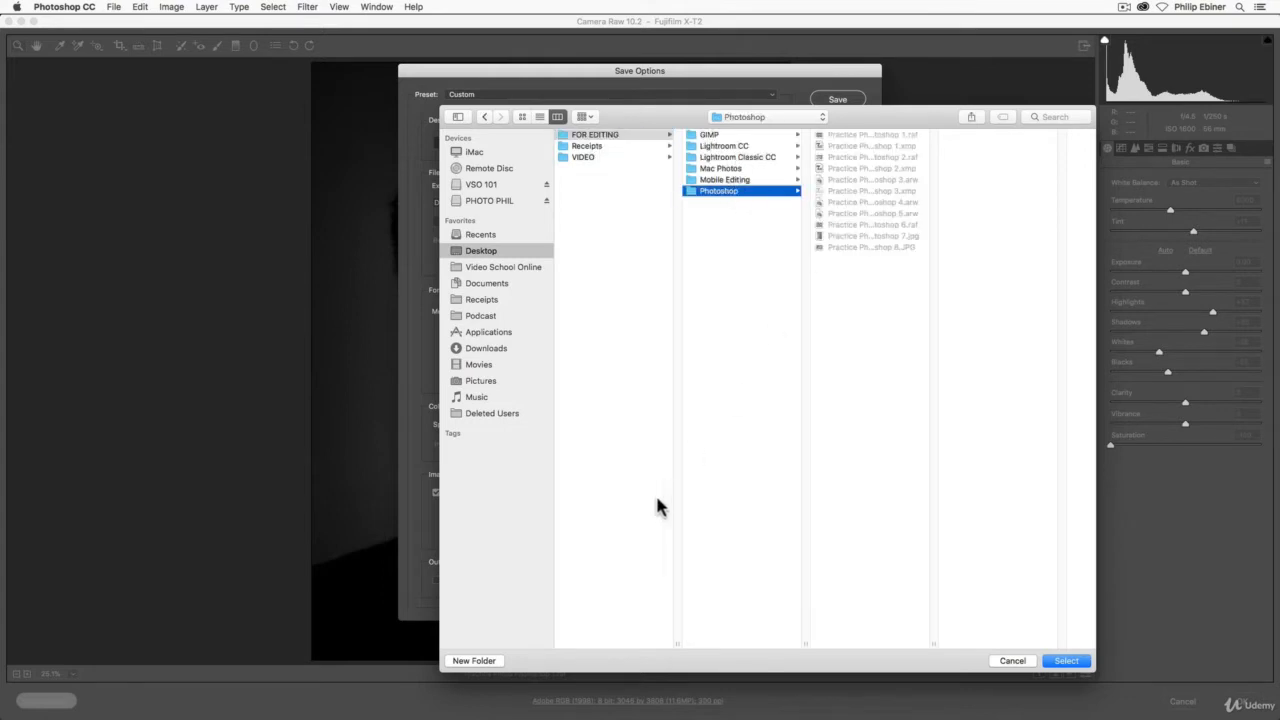
click(488, 661)
text(Edits)
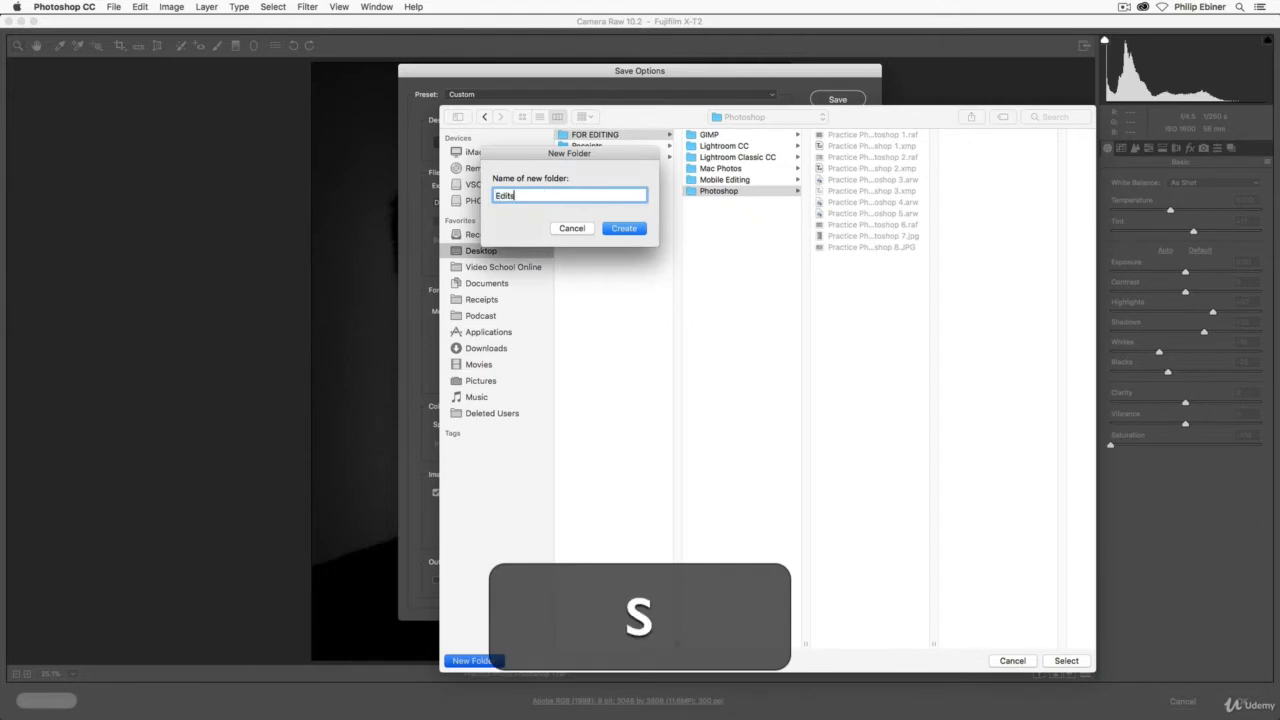
key(Return)
key(Return)
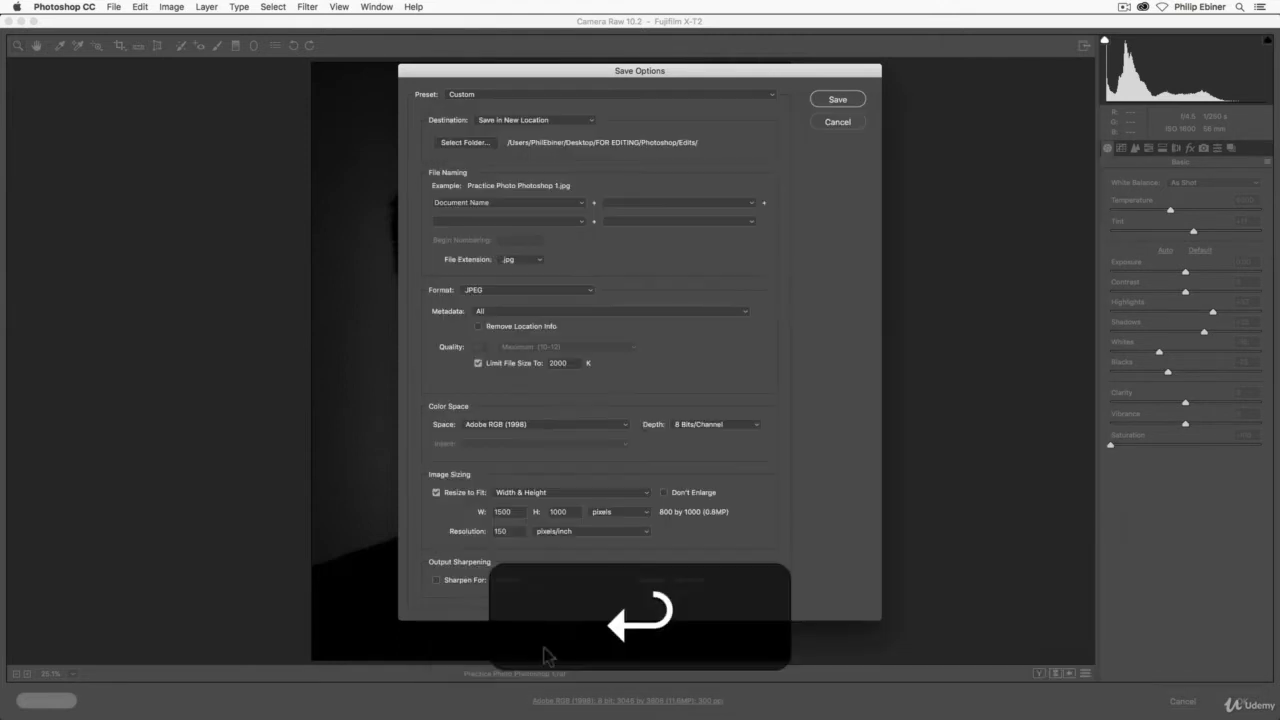
Step: Replace the Document Name part of the file naming with the custom text PhotoshopPractice
drag(448, 203, 572, 202)
click(579, 203)
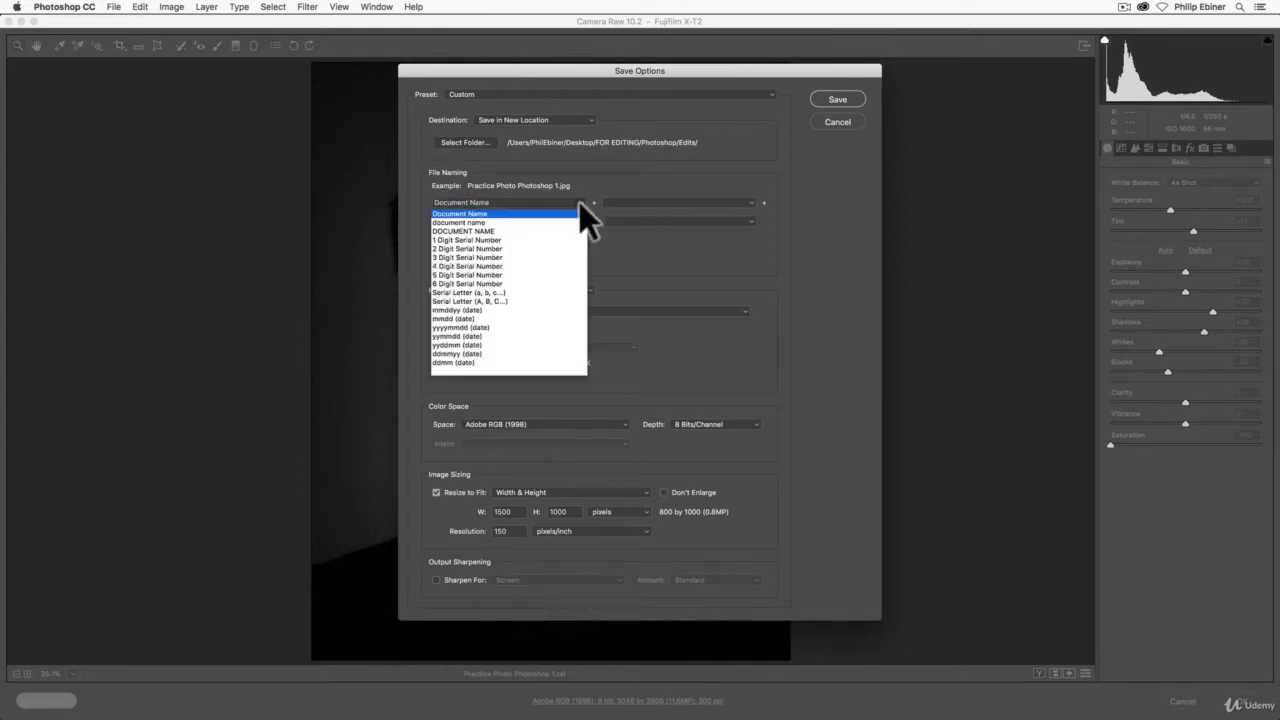
click(578, 202)
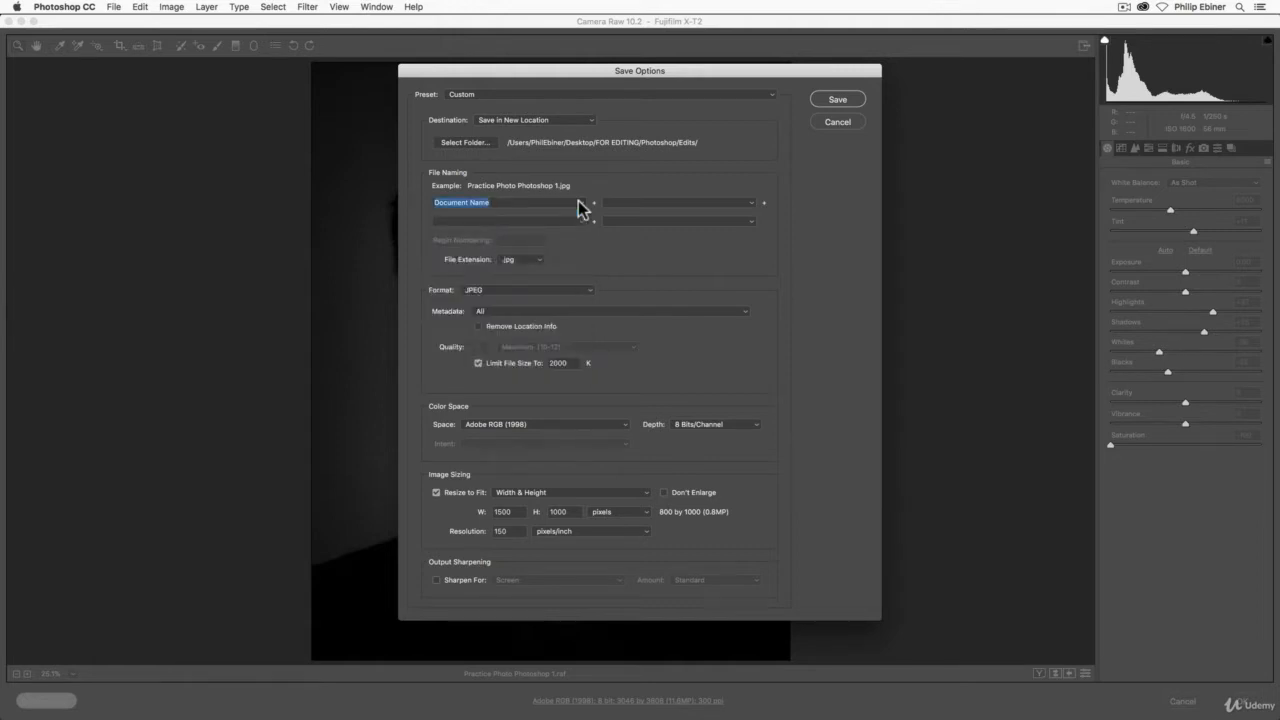
key(super+a)
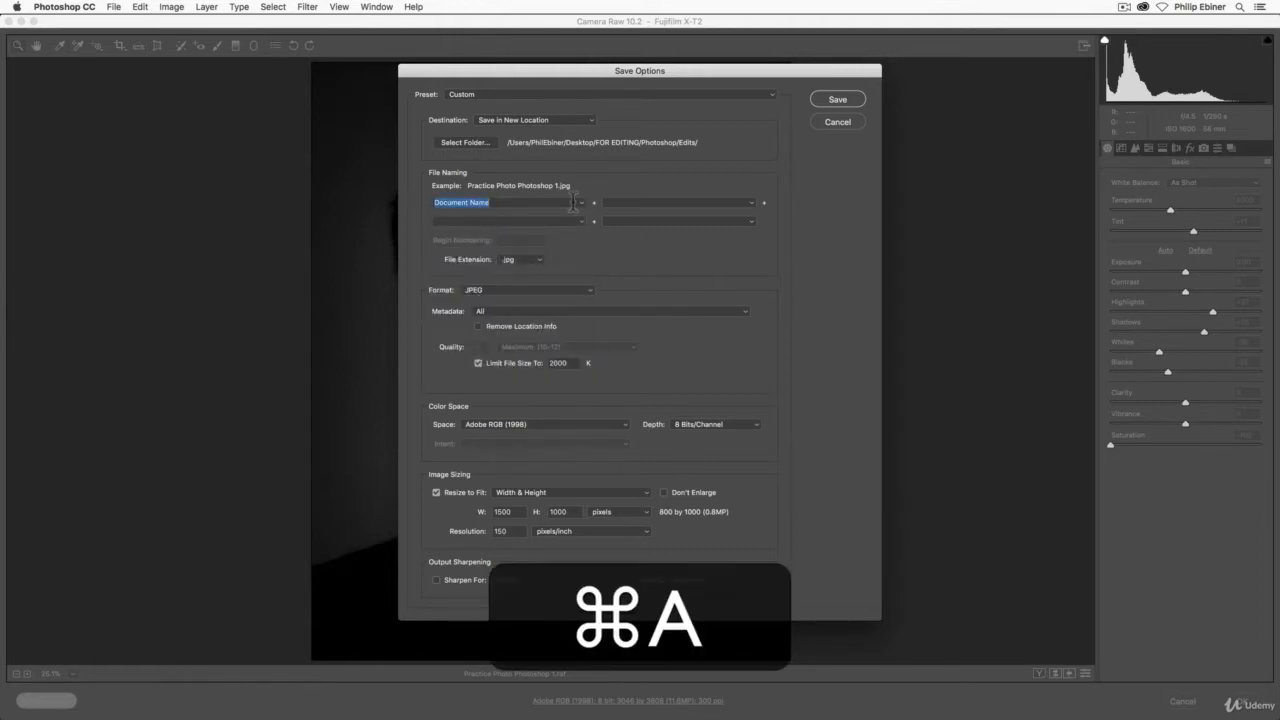
text(Phot)
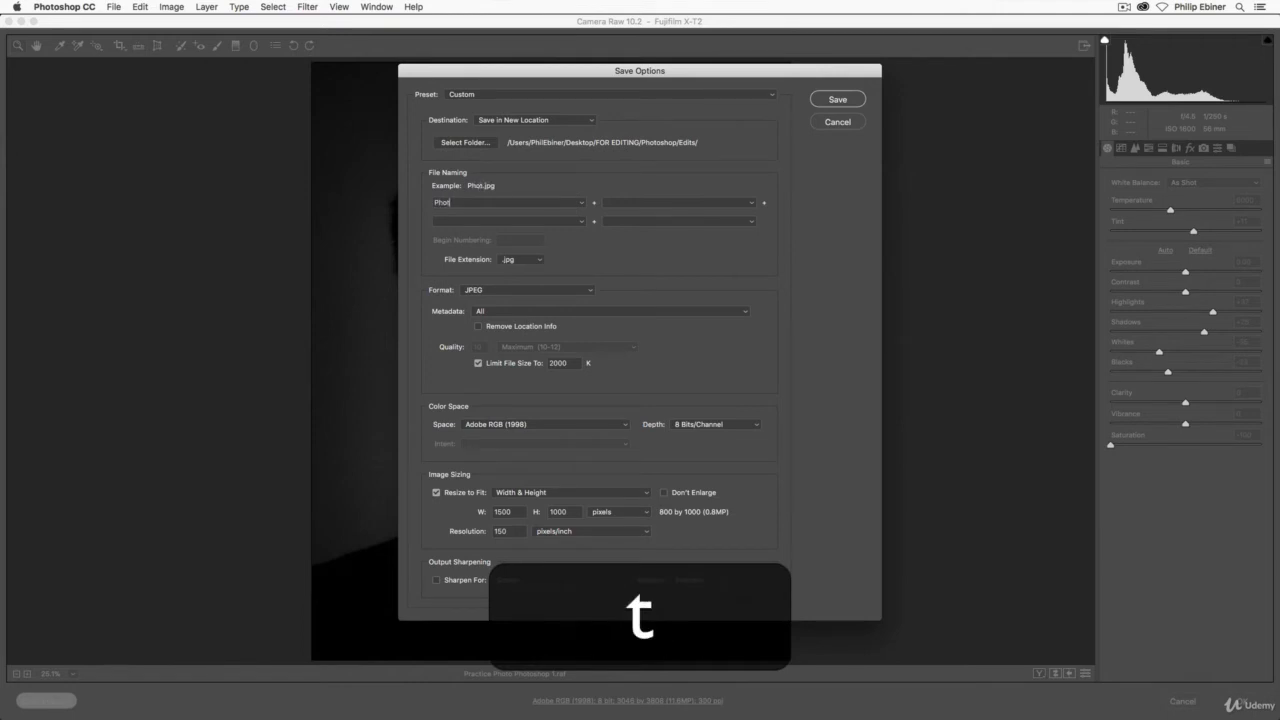
text(oshopPractice)
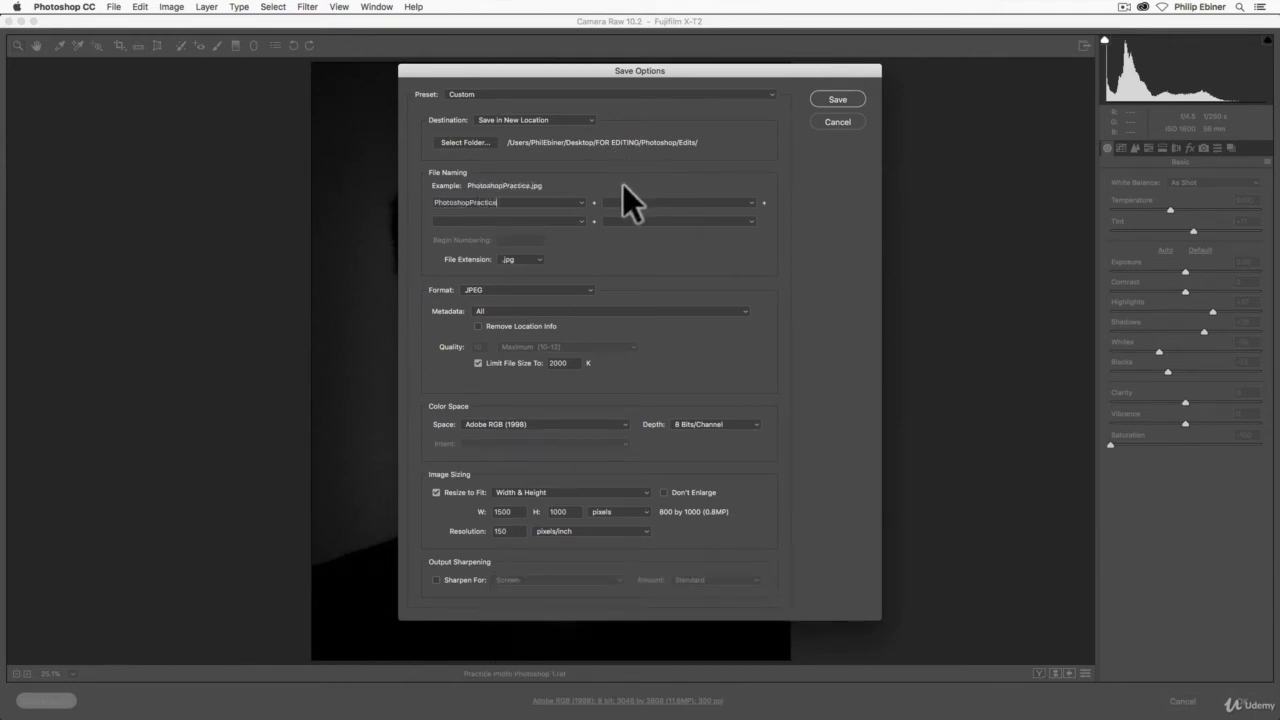
Step: Append a 1 Digit Serial Number to the file name and begin the numbering at 10
click(753, 202)
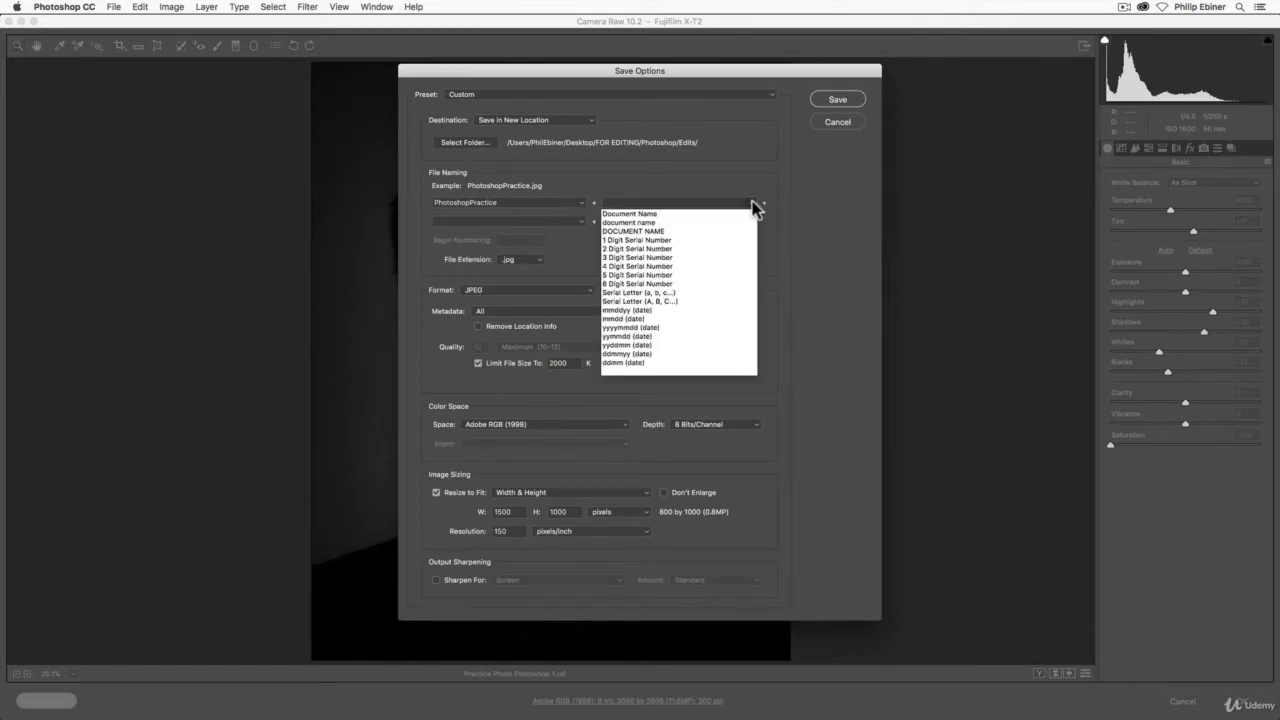
click(710, 240)
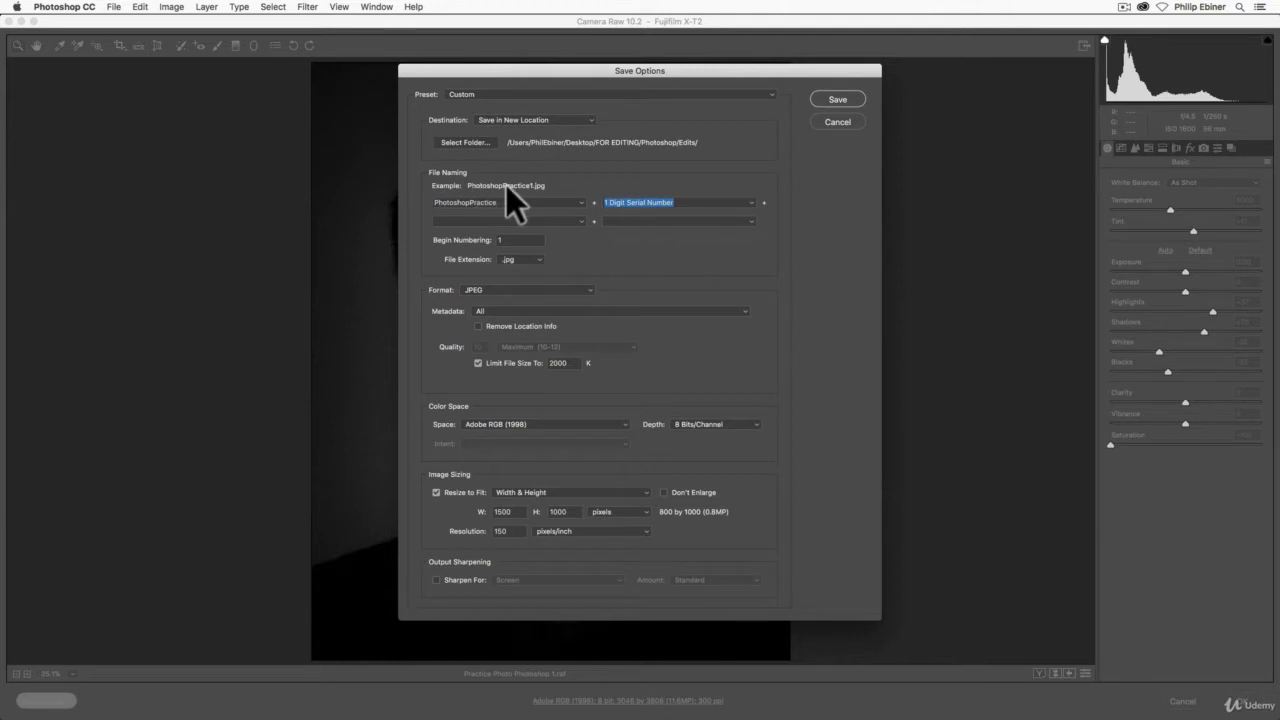
click(530, 240)
text(10)
Step: Try the ddmm date as the third part of the file name, and replace it with Document Name
click(579, 220)
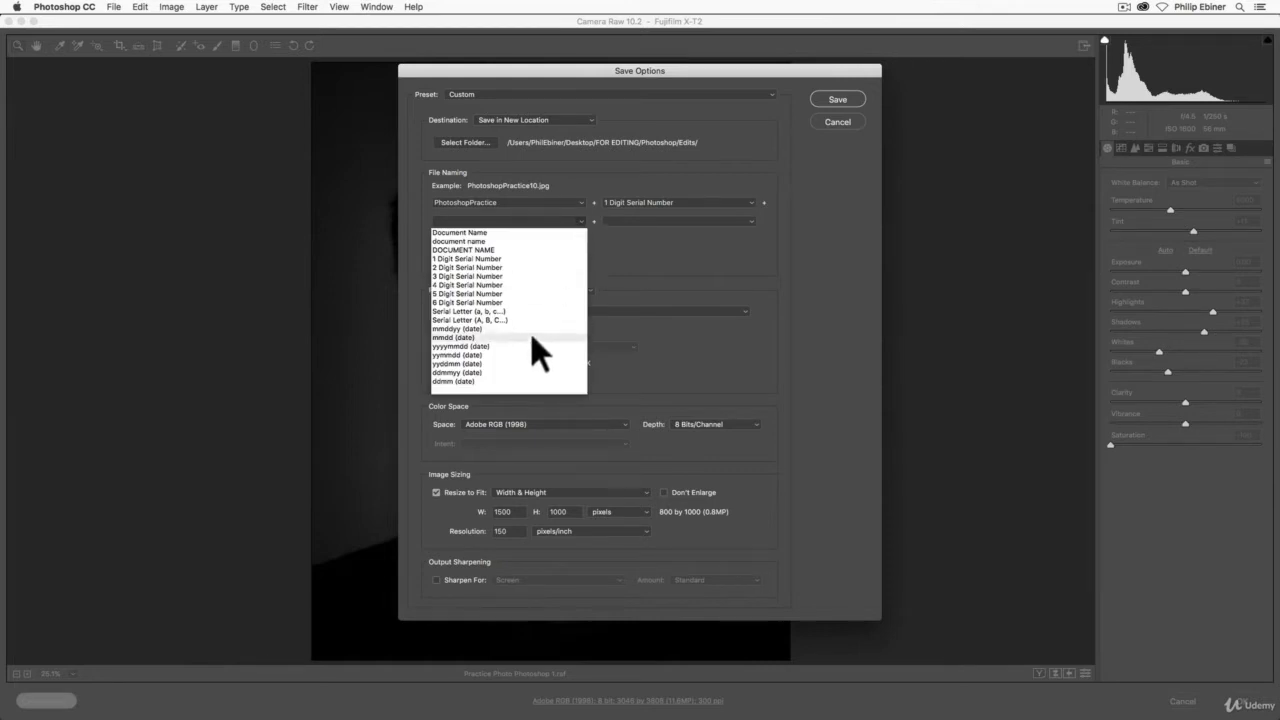
click(498, 380)
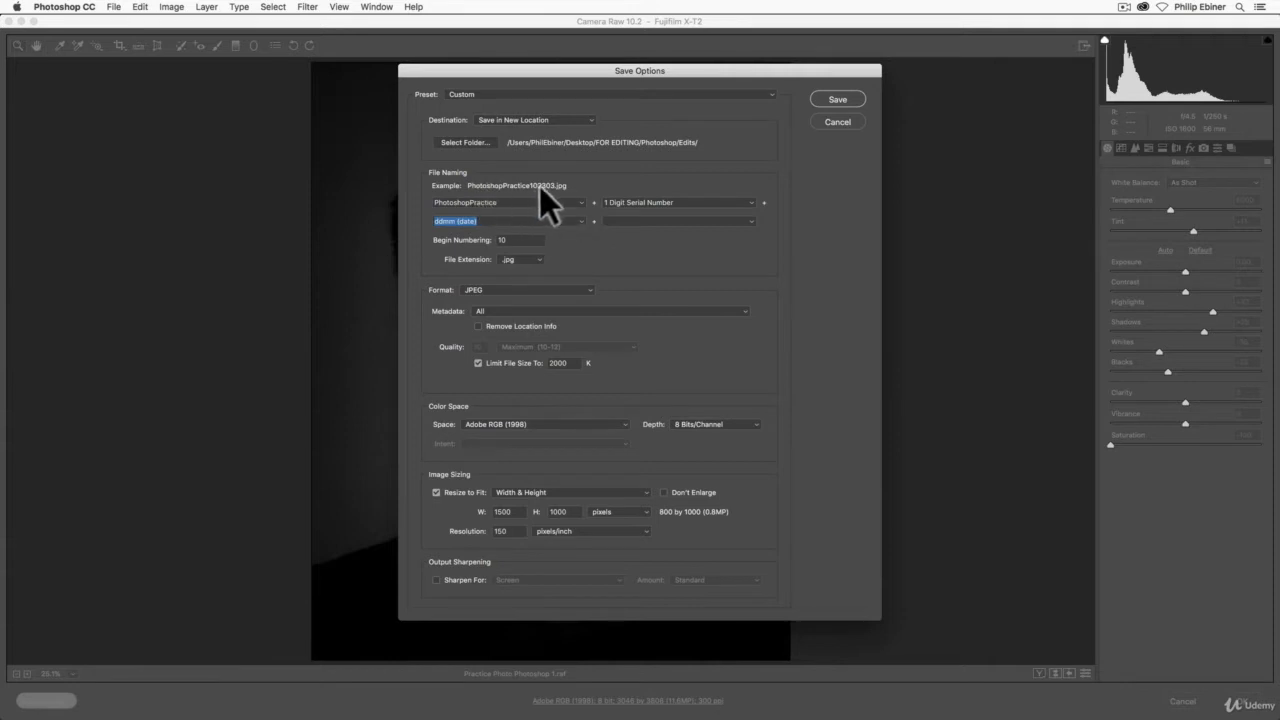
click(582, 221)
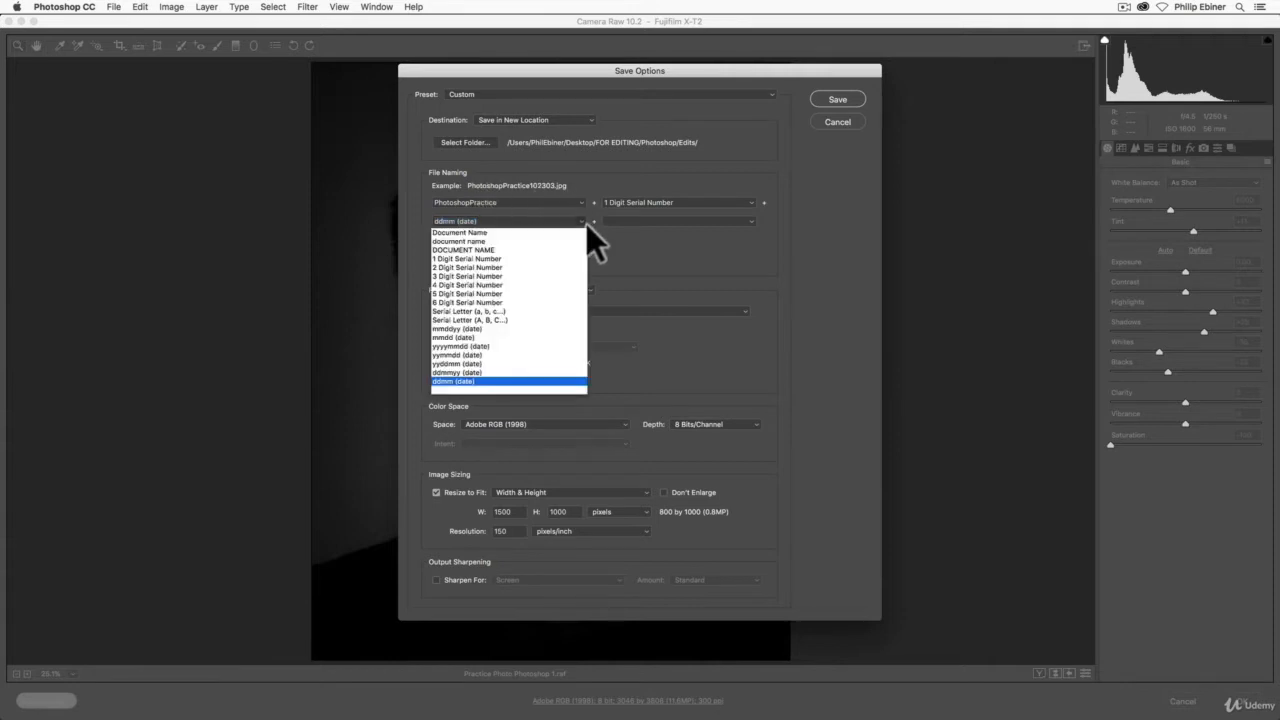
click(512, 233)
Step: Clear the third naming part and the serial number so that only PhotoshopPractice makes up the file name
key(BackSpace)
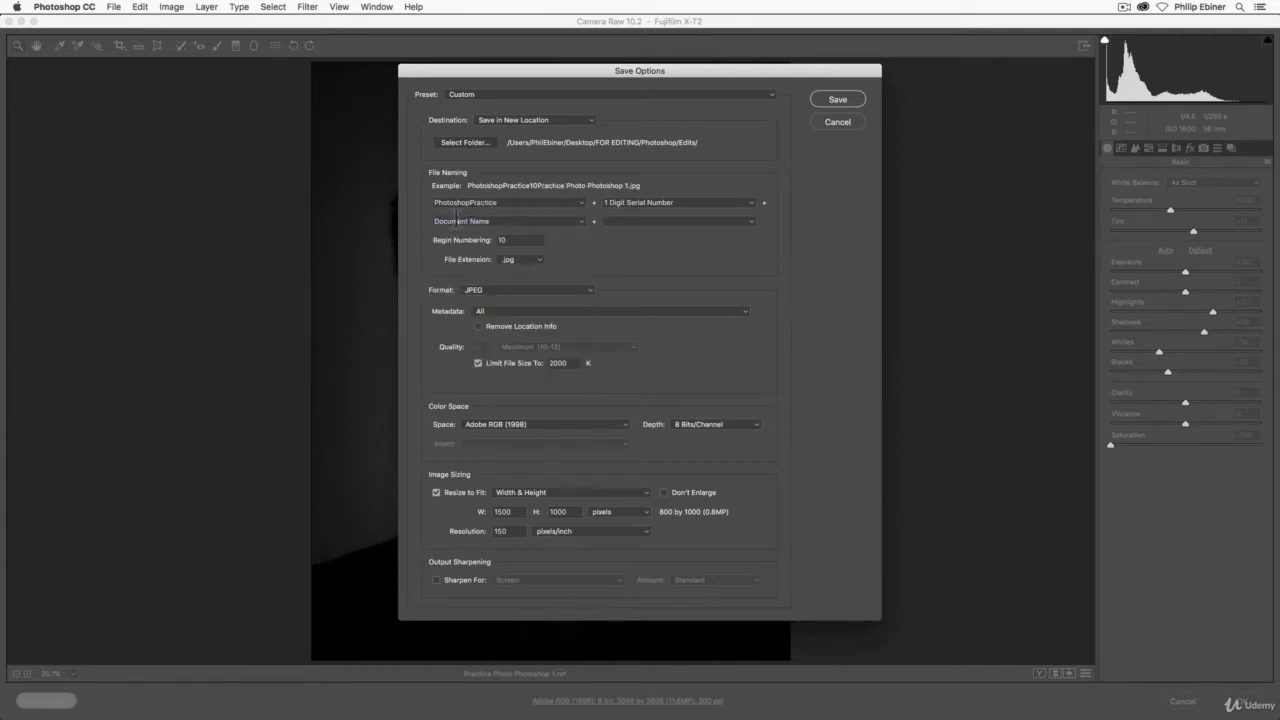
click(688, 204)
key(BackSpace)
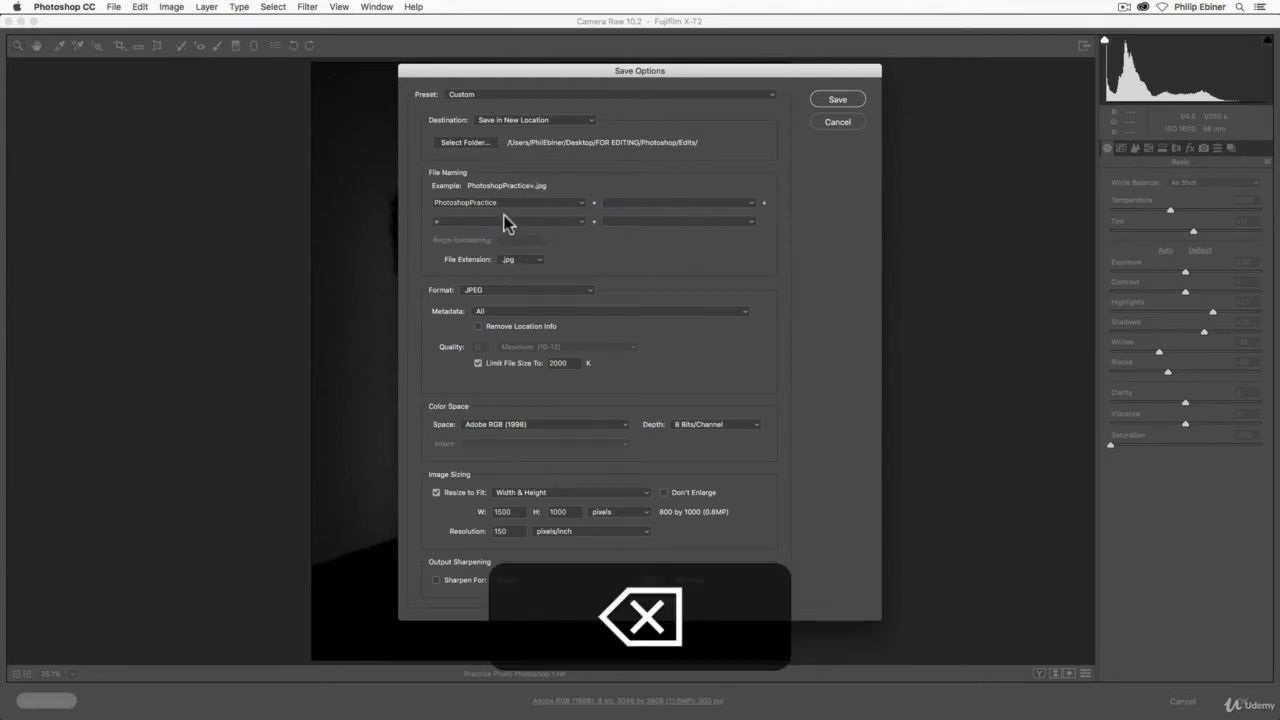
key(BackSpace)
Step: Keep JPEG as the format and All as the metadata, and enable Remove Location Info
click(466, 288)
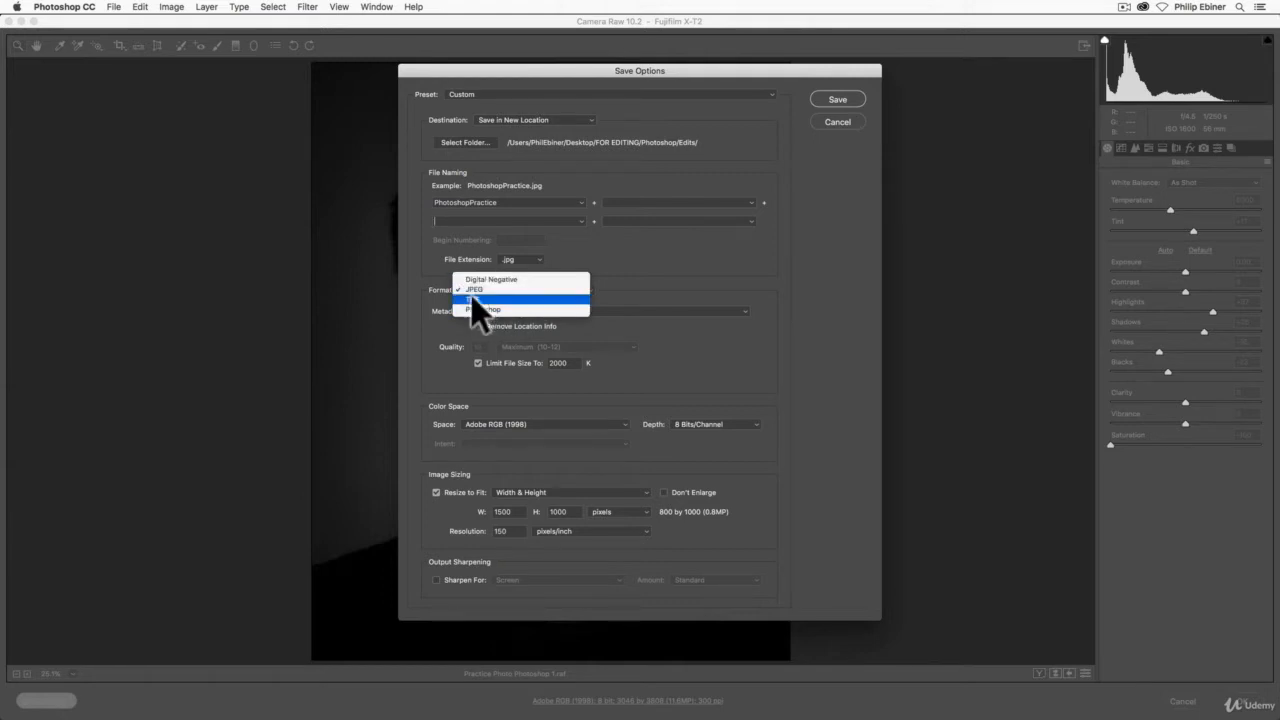
click(476, 289)
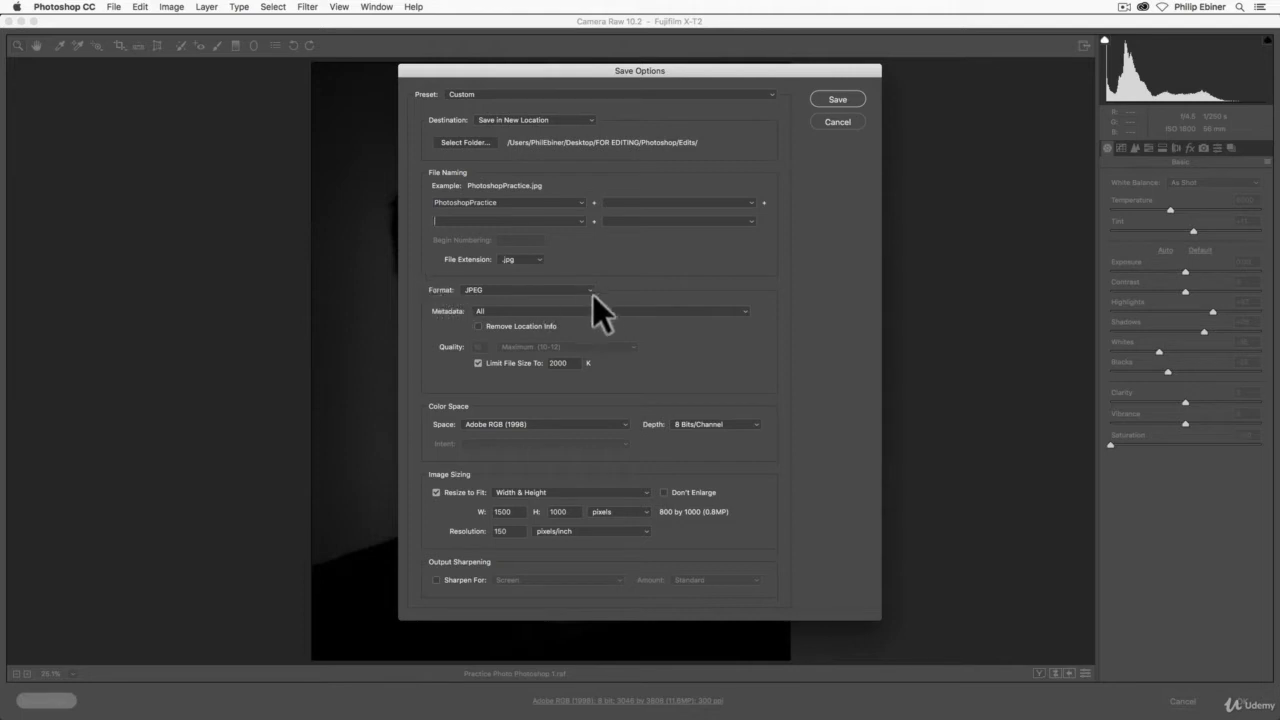
click(520, 310)
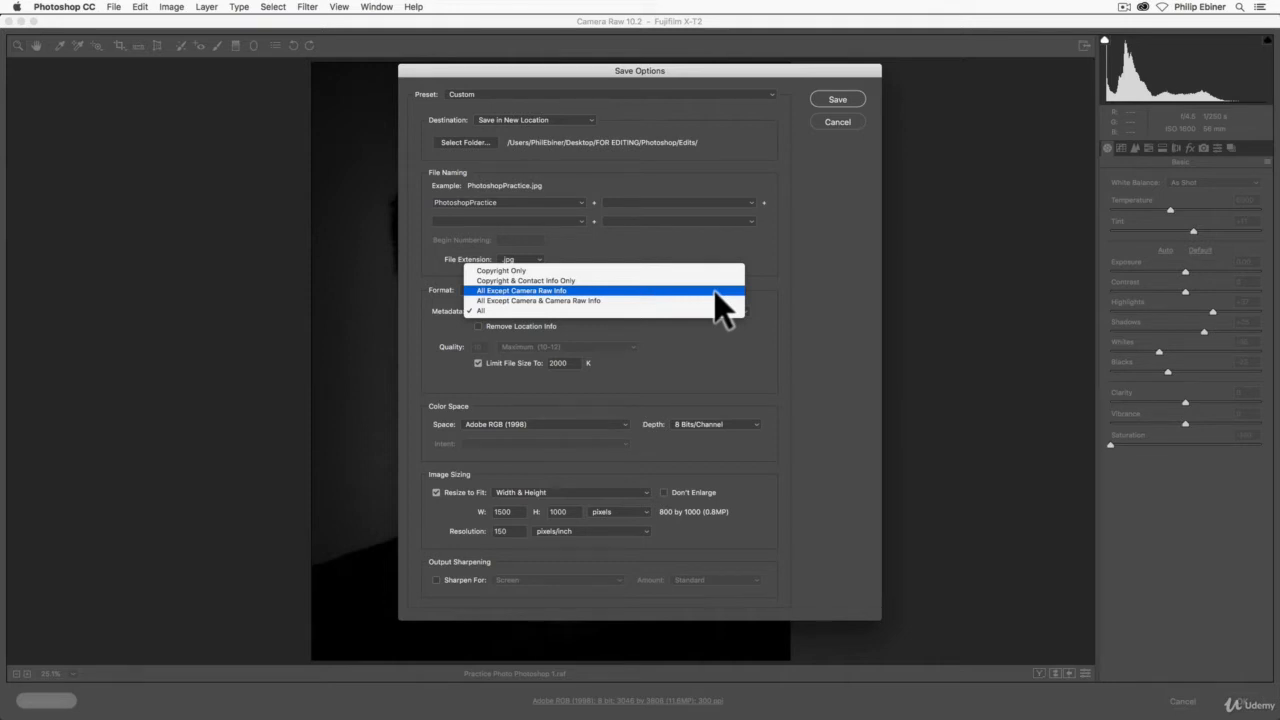
click(818, 258)
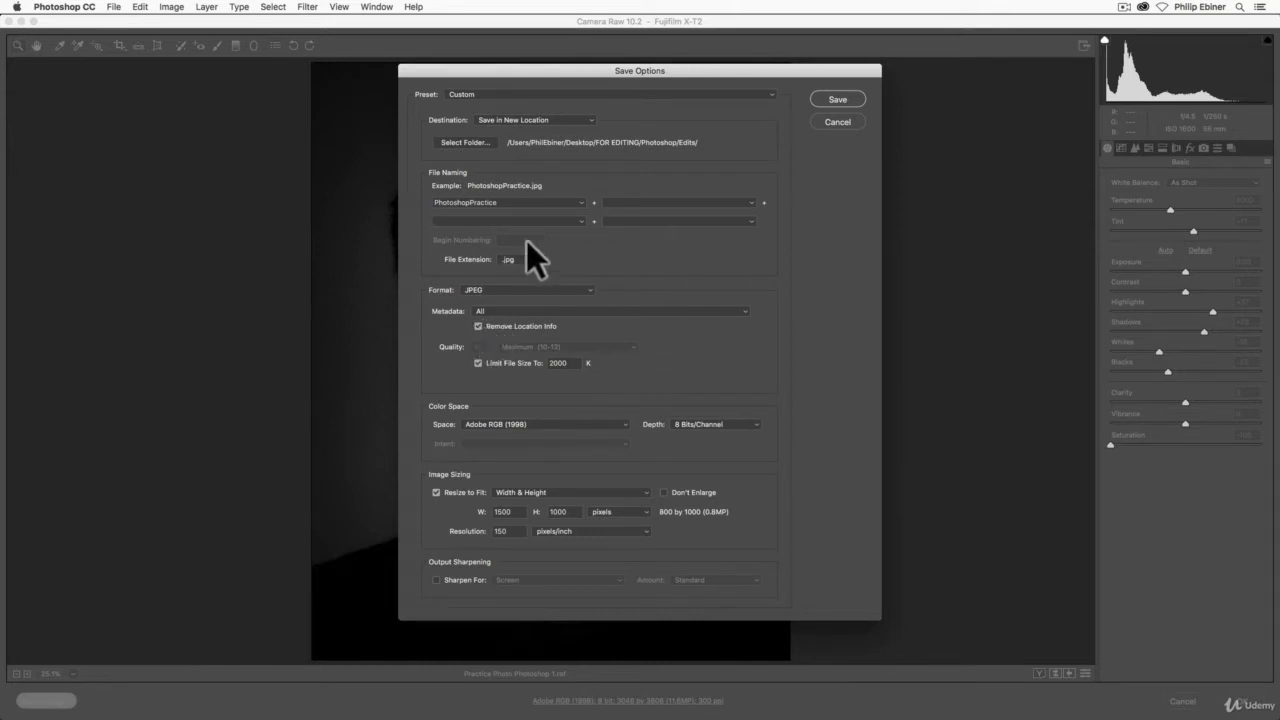
Step: Turn off the file size limit and set the JPEG quality to 12 within the Maximum range
click(478, 363)
click(527, 348)
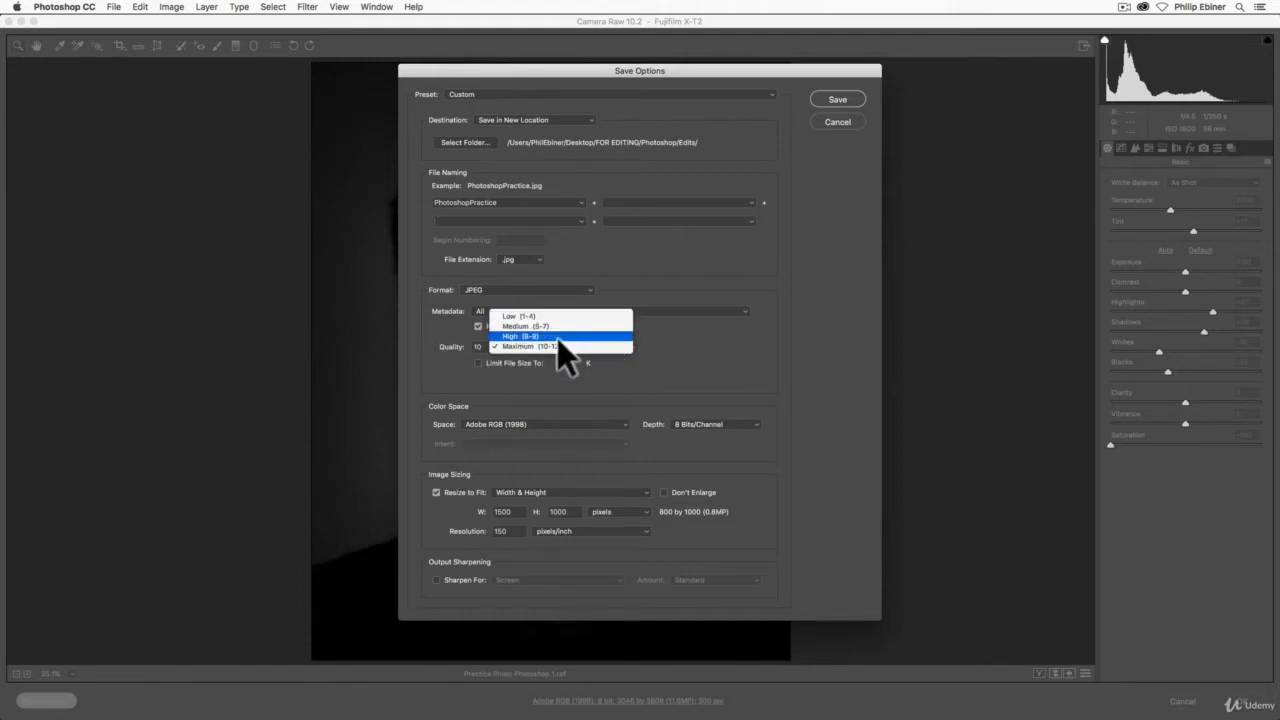
click(560, 346)
double_click(481, 346)
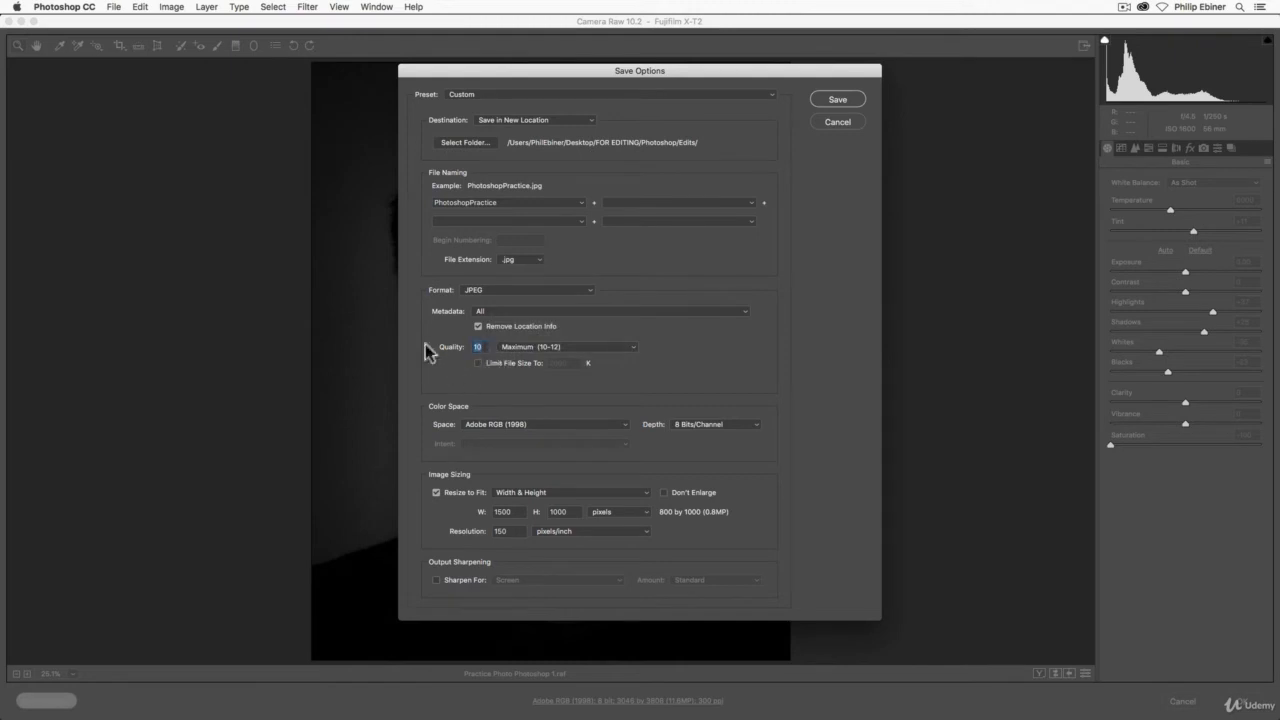
text(12)
Step: Try the Medium (5-7) and High (8-9) quality presets, and set the quality back to 12
click(634, 347)
click(627, 352)
click(606, 340)
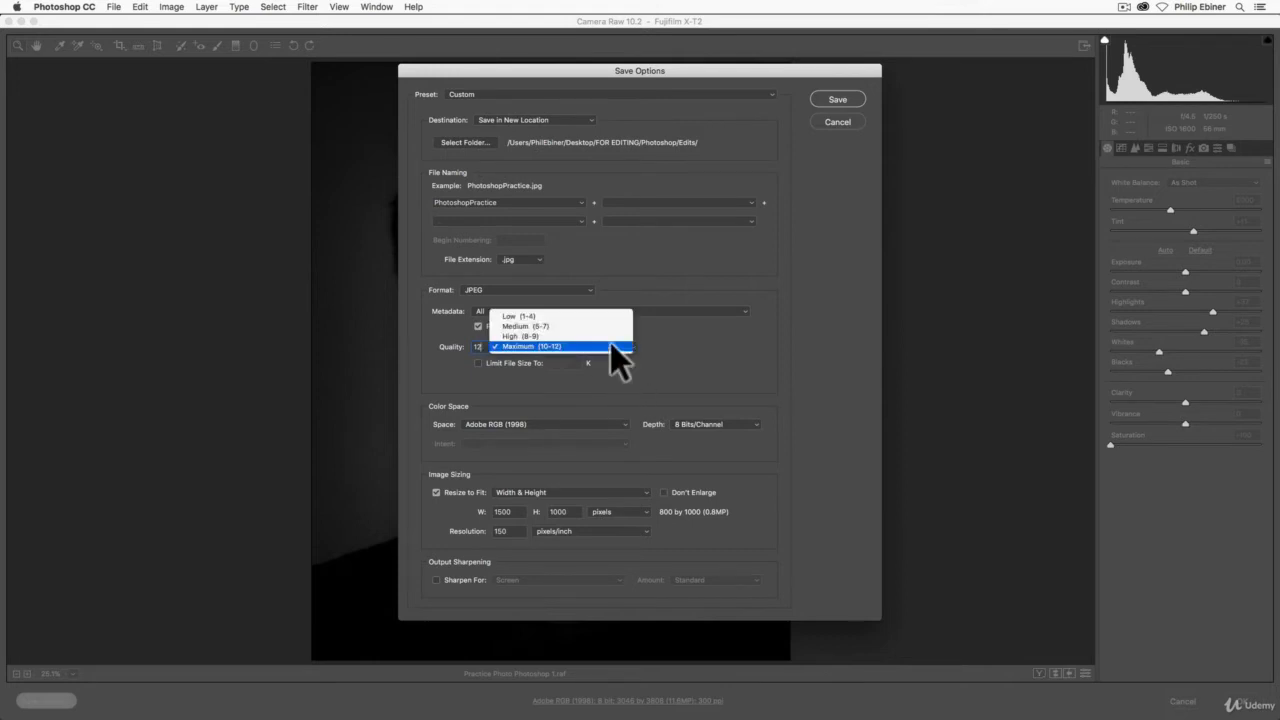
click(611, 336)
click(583, 345)
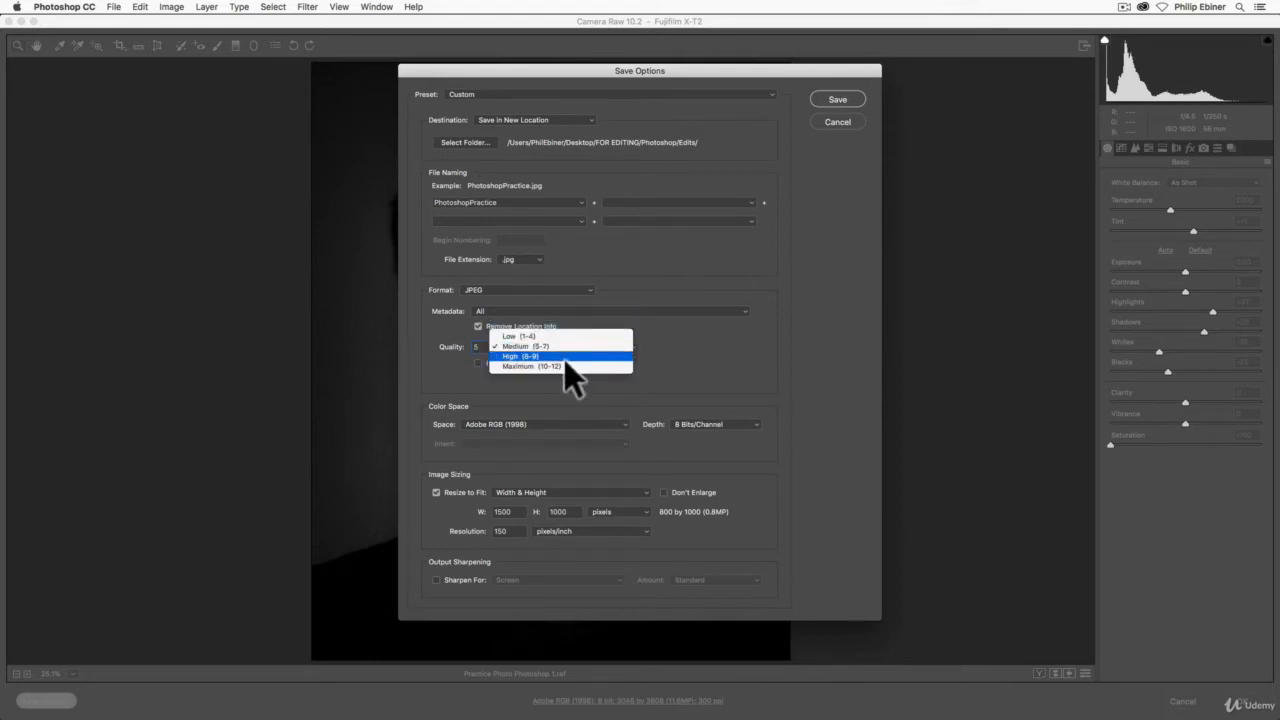
click(575, 357)
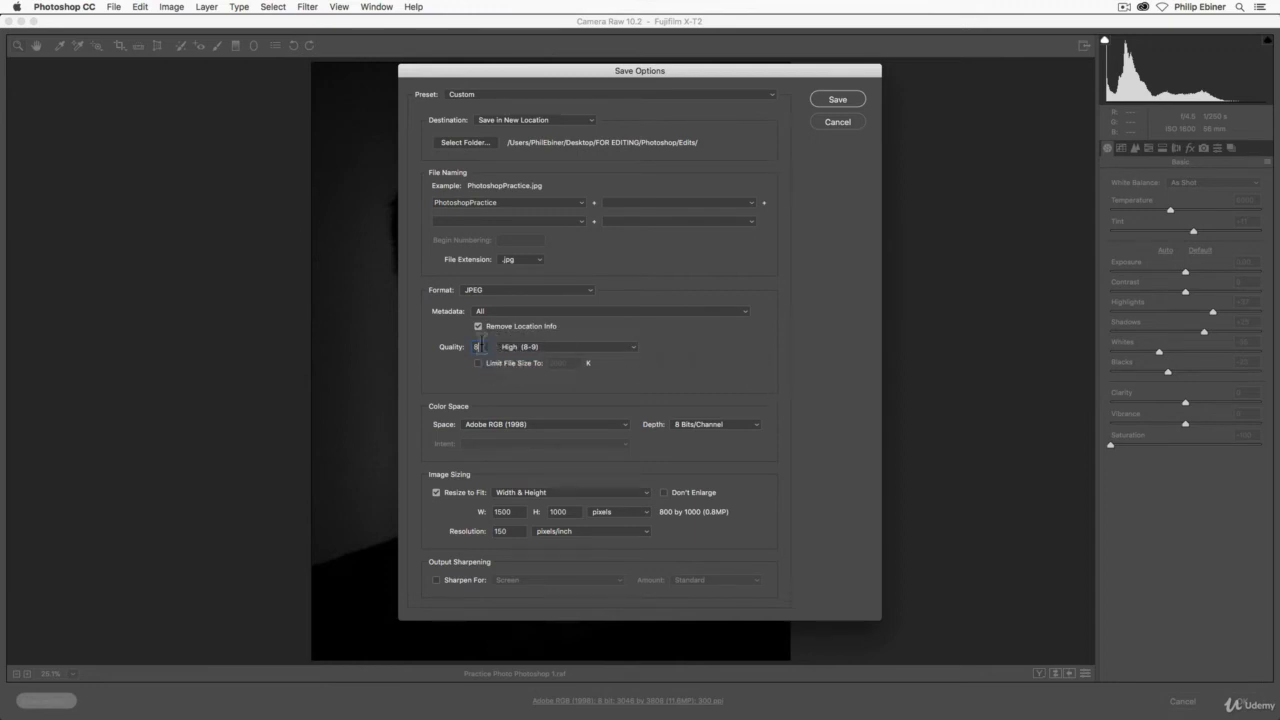
text(12)
Step: Try limiting the file size to 500 K, and turn the limit off again
click(478, 362)
click(565, 360)
drag(571, 359, 521, 360)
text(10)
text(500)
click(478, 363)
Step: Review the available color spaces and keep Adobe RGB (1998)
click(556, 422)
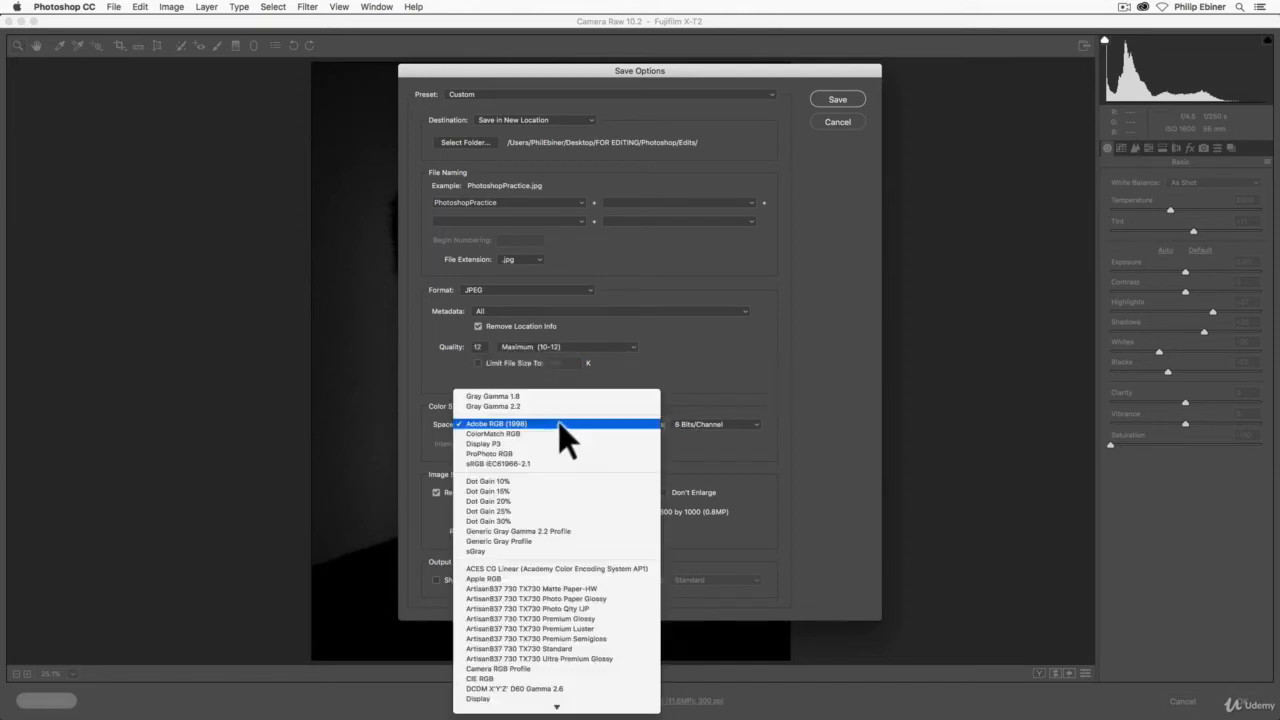
scroll(620, 530, down, 5)
scroll(614, 545, down, 1)
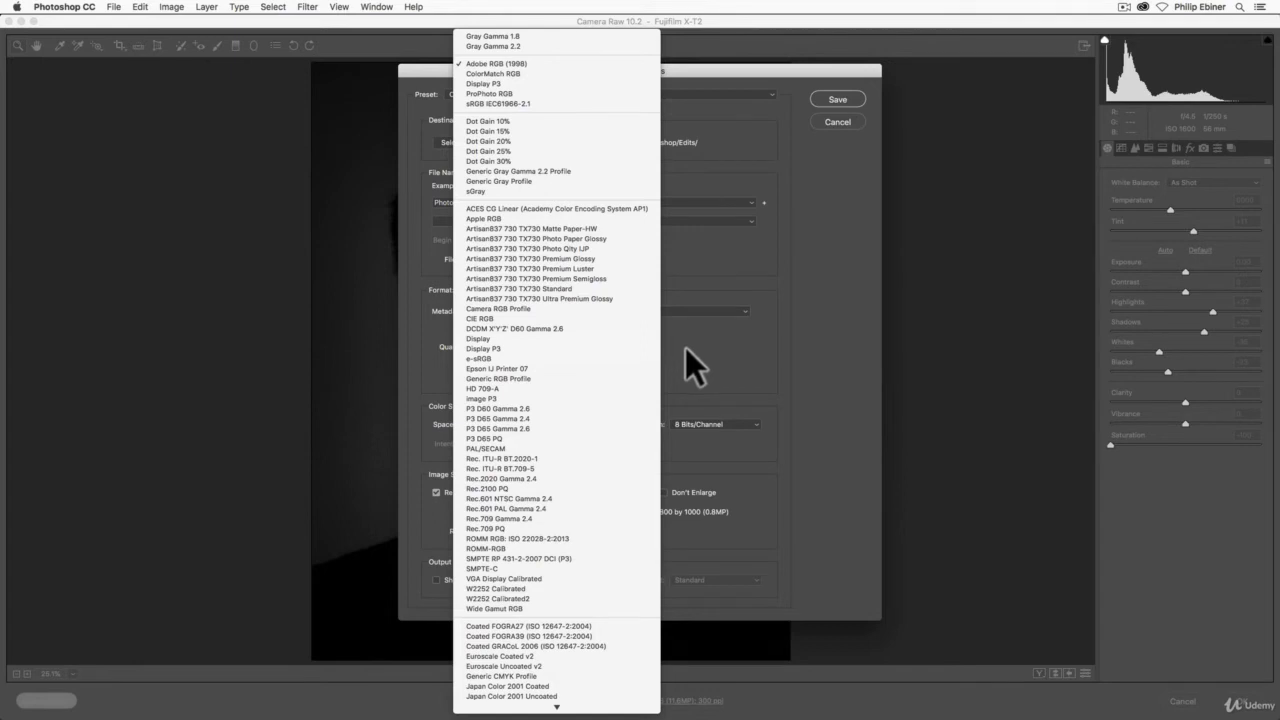
click(770, 357)
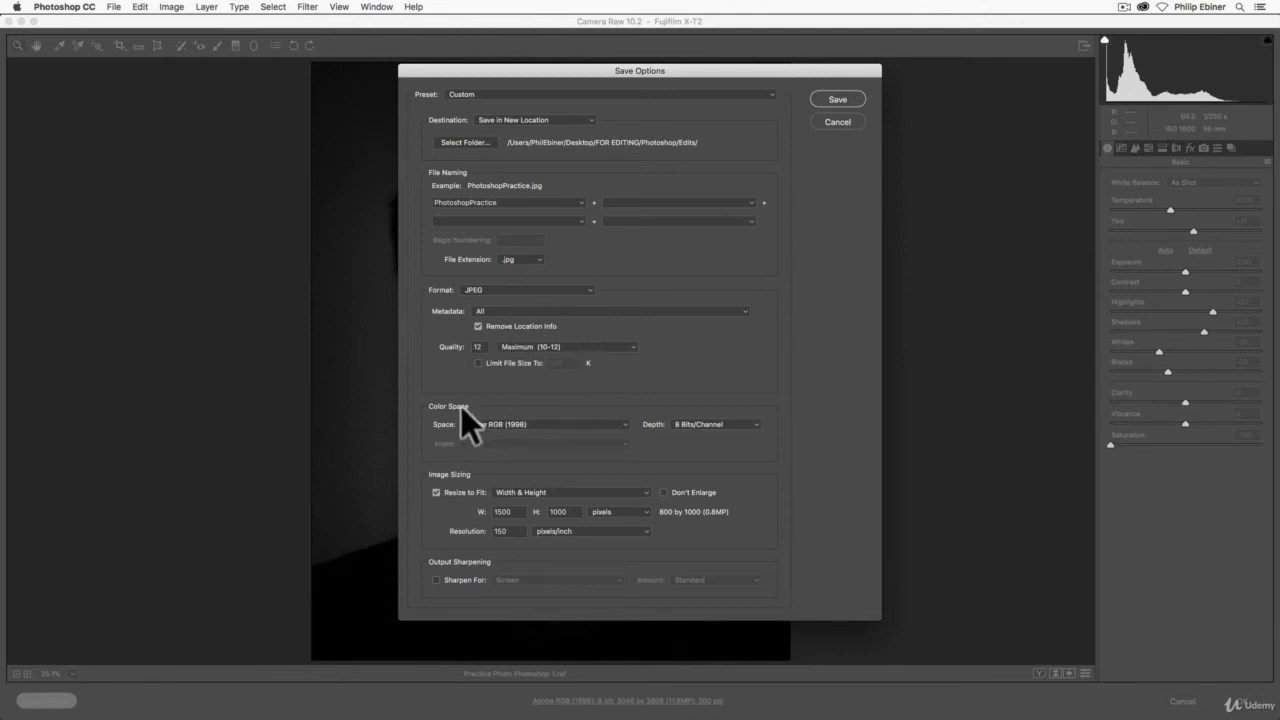
Step: Turn Resize to Fit off and back on for the image's width and height
click(436, 492)
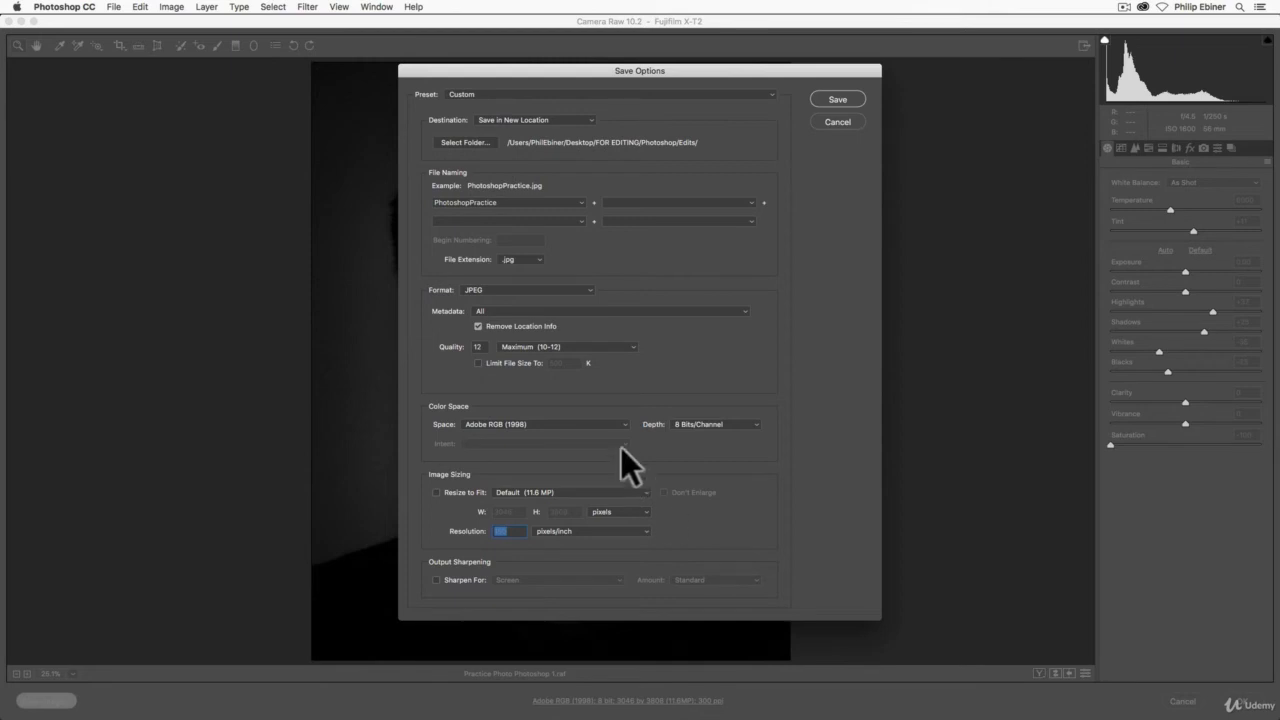
click(450, 491)
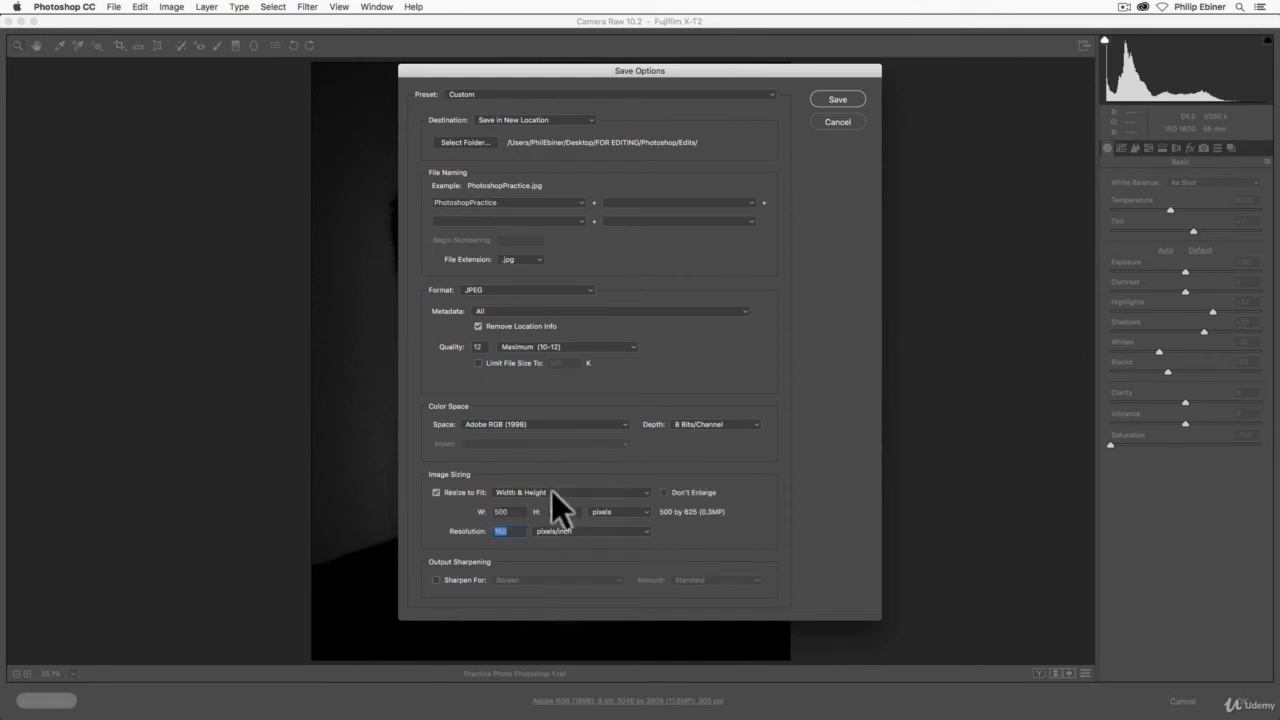
Step: Resize the exported image to fit a long side of 1000 pixels
click(551, 490)
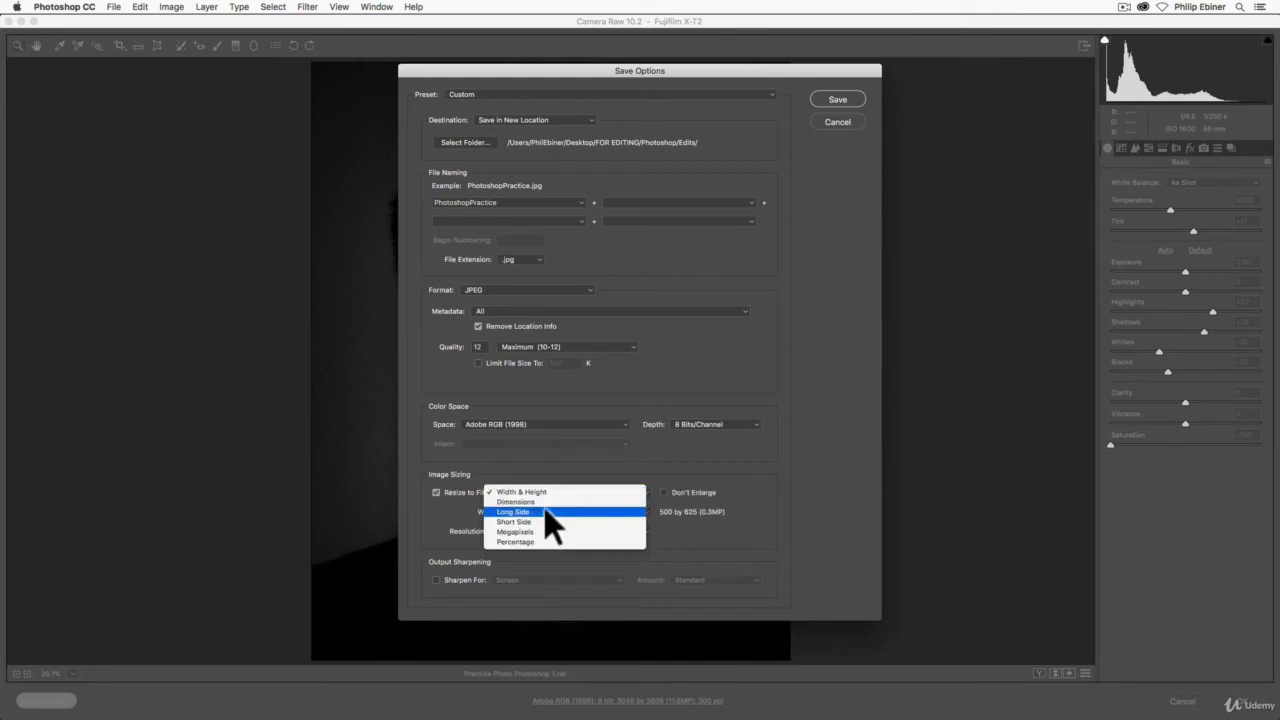
click(546, 512)
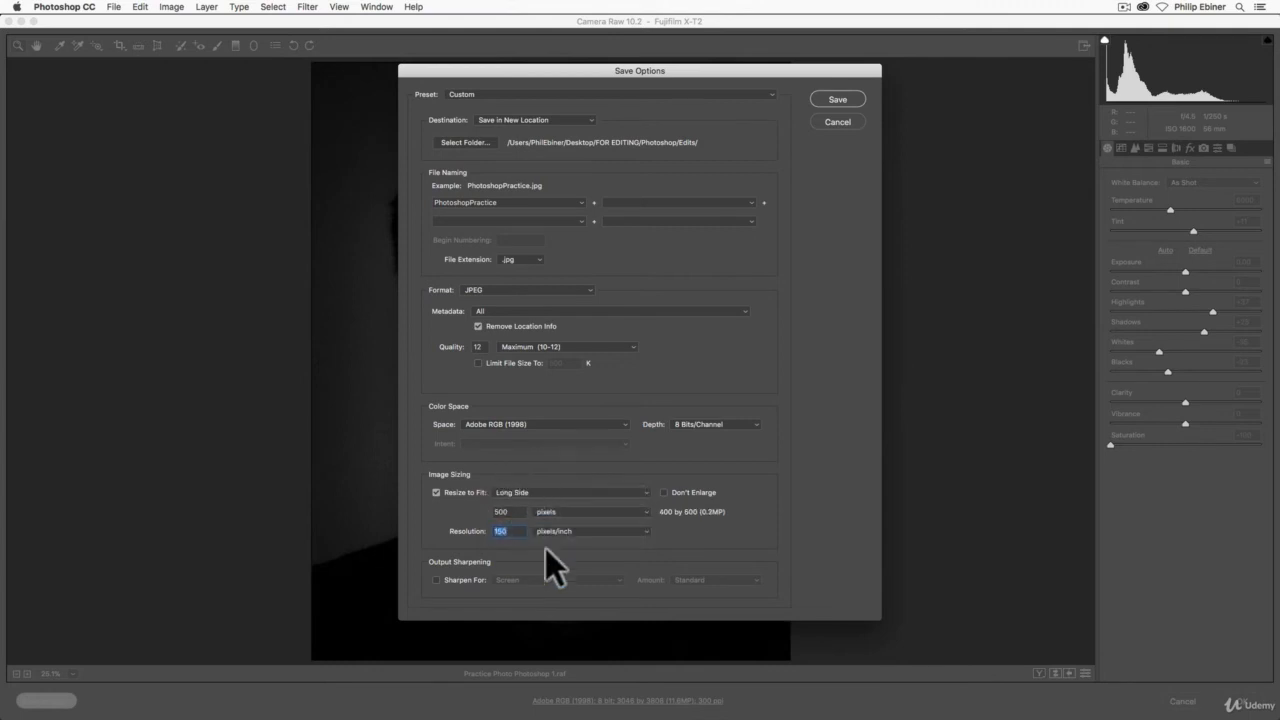
drag(513, 512, 450, 508)
drag(640, 69, 1030, 69)
drag(908, 78, 928, 100)
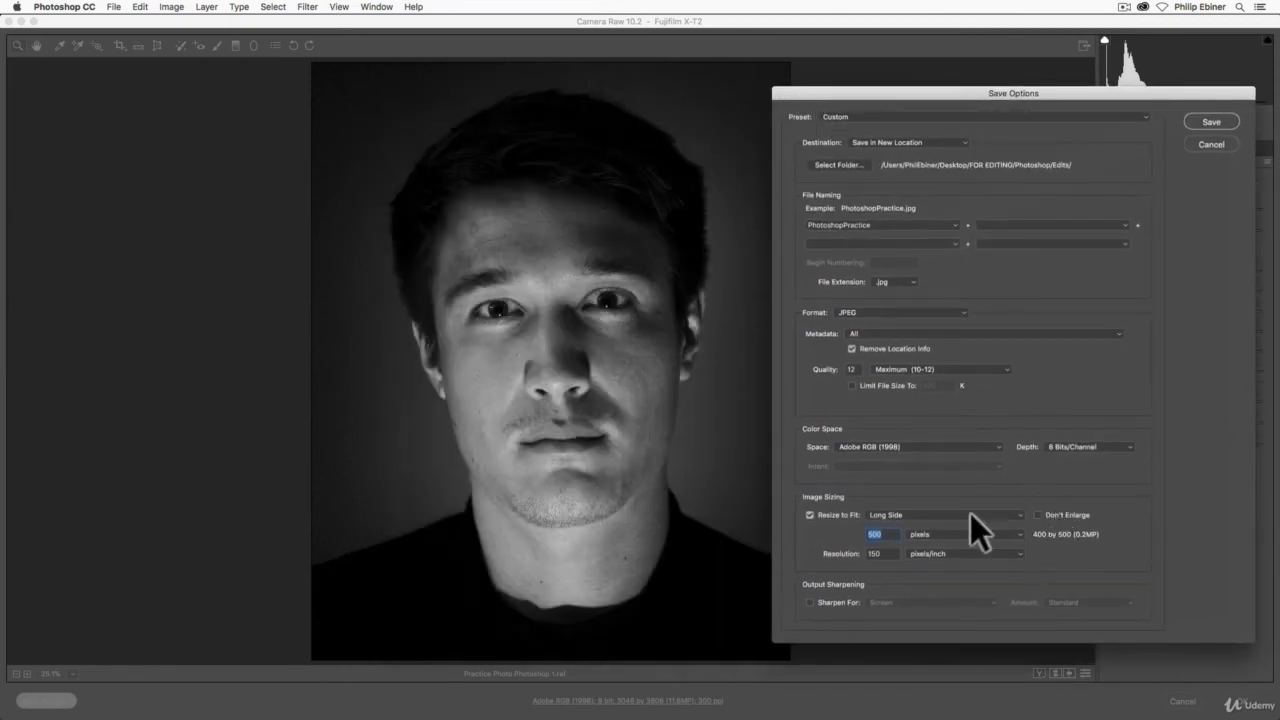
drag(955, 100, 845, 84)
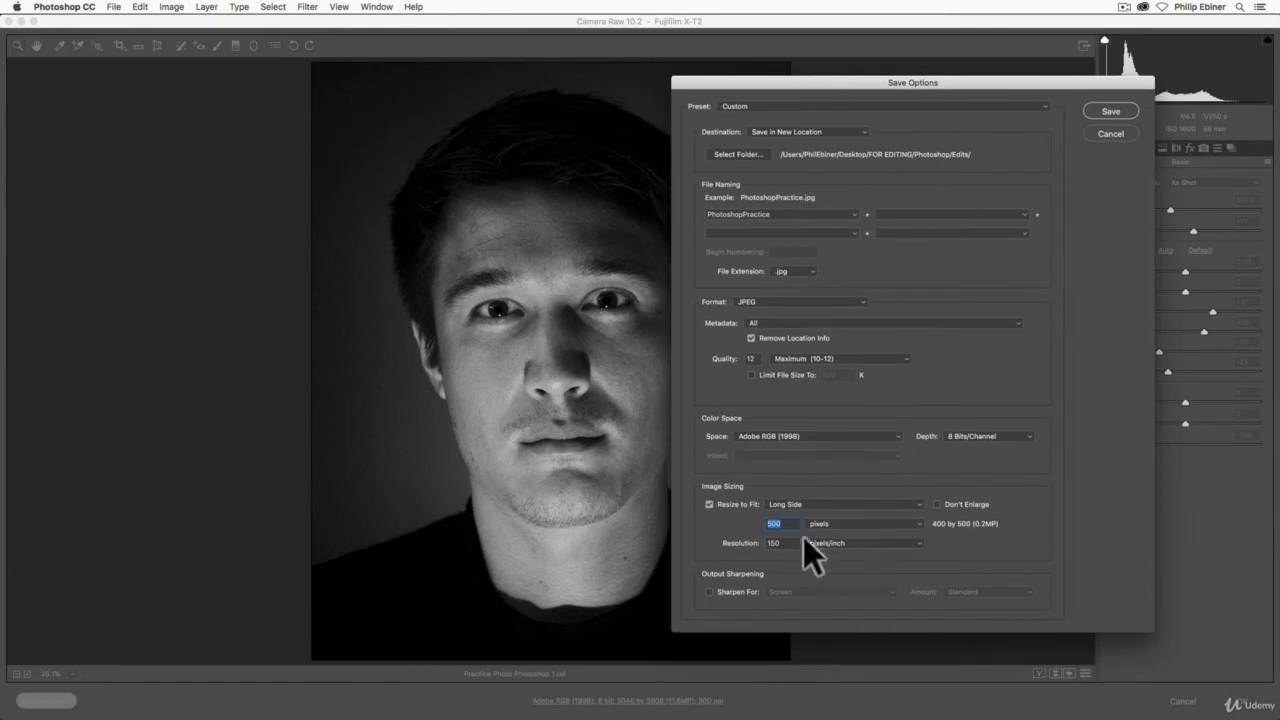
text(1000)
drag(931, 88, 713, 63)
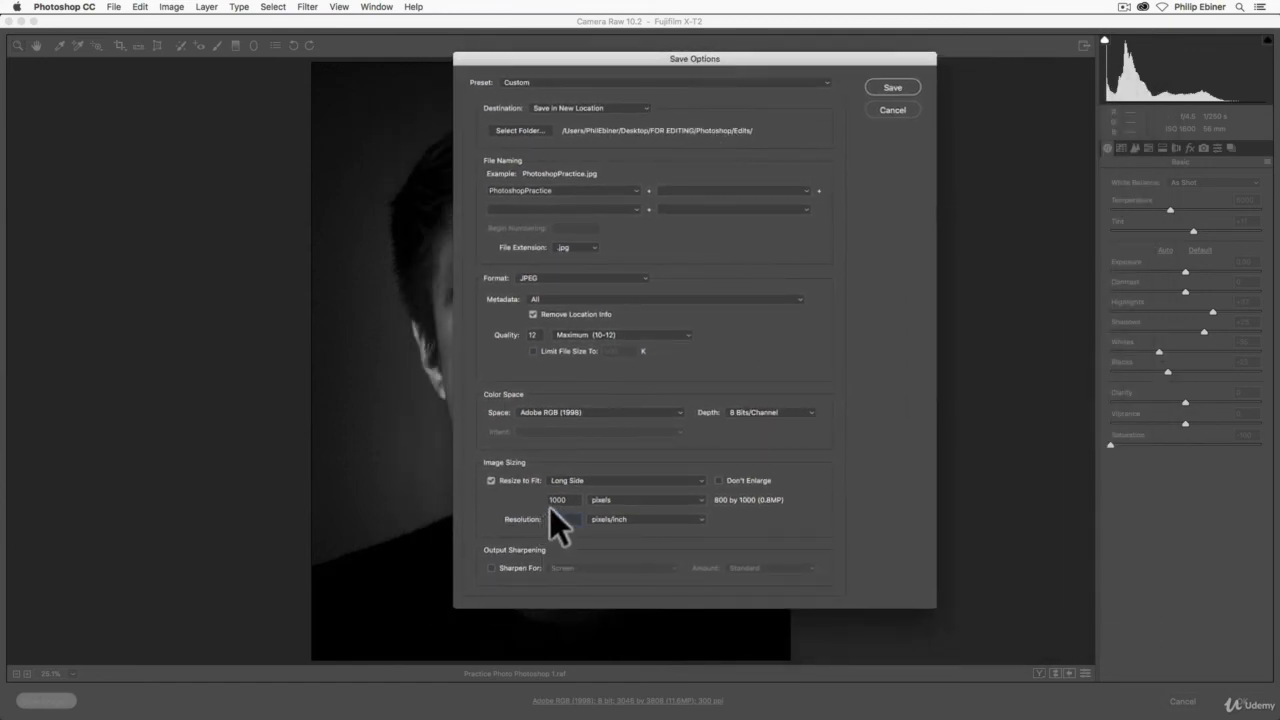
Step: Try resolutions of 72 and 300 pixels/inch, and set the resolution back to 150
text(72)
double_click(558, 518)
text(300)
double_click(566, 518)
text(150)
Step: Try output sharpening for Matte Paper and Screen, review the sharpening amounts, and turn sharpening off again
click(513, 568)
click(650, 568)
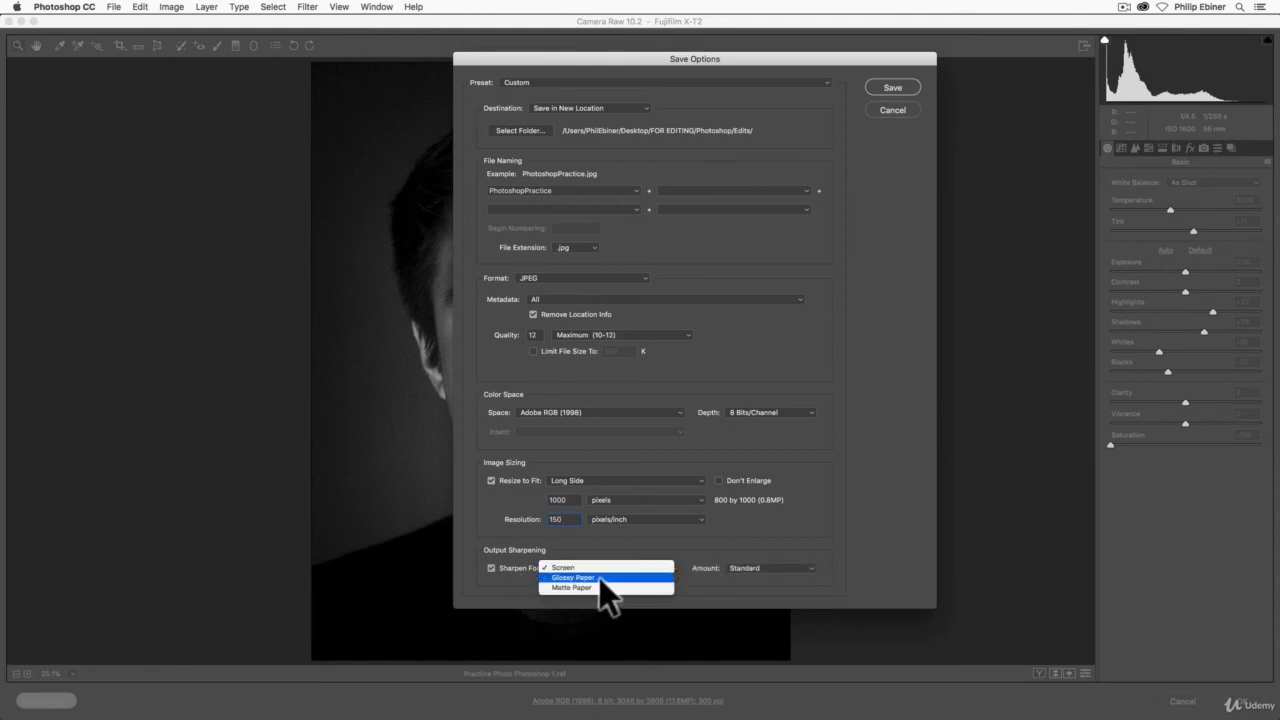
click(585, 586)
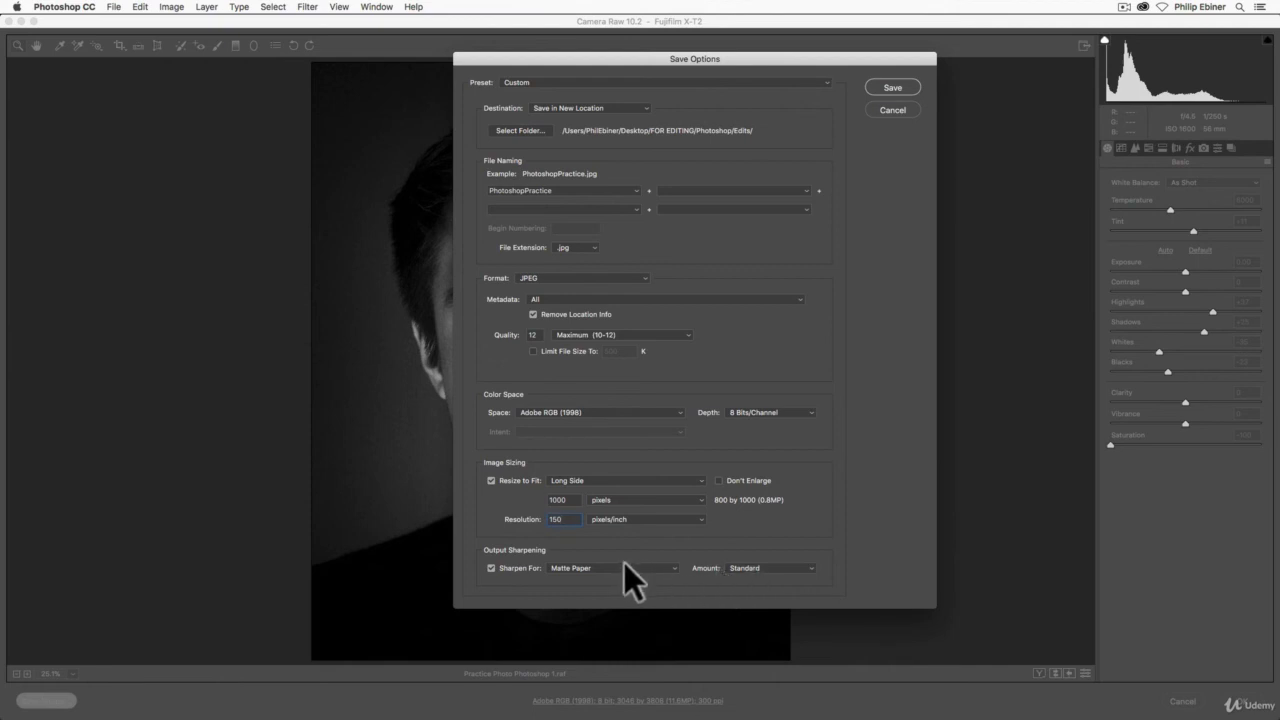
click(792, 566)
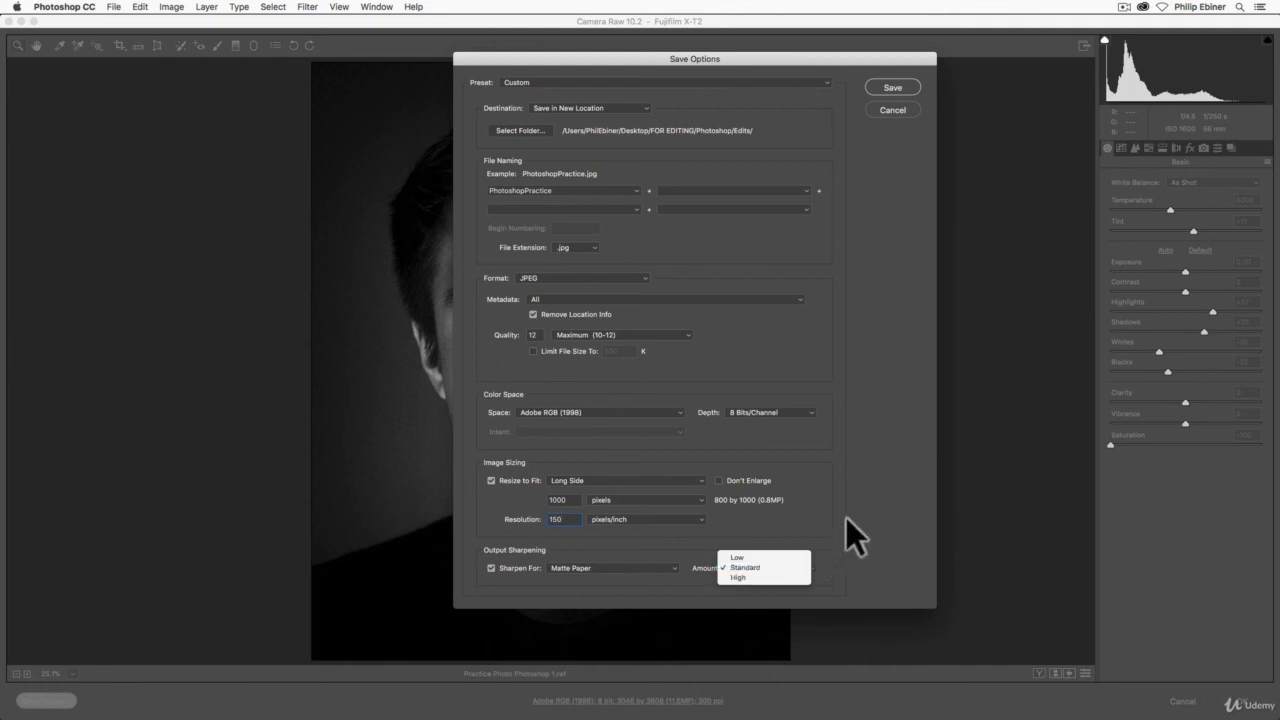
click(815, 549)
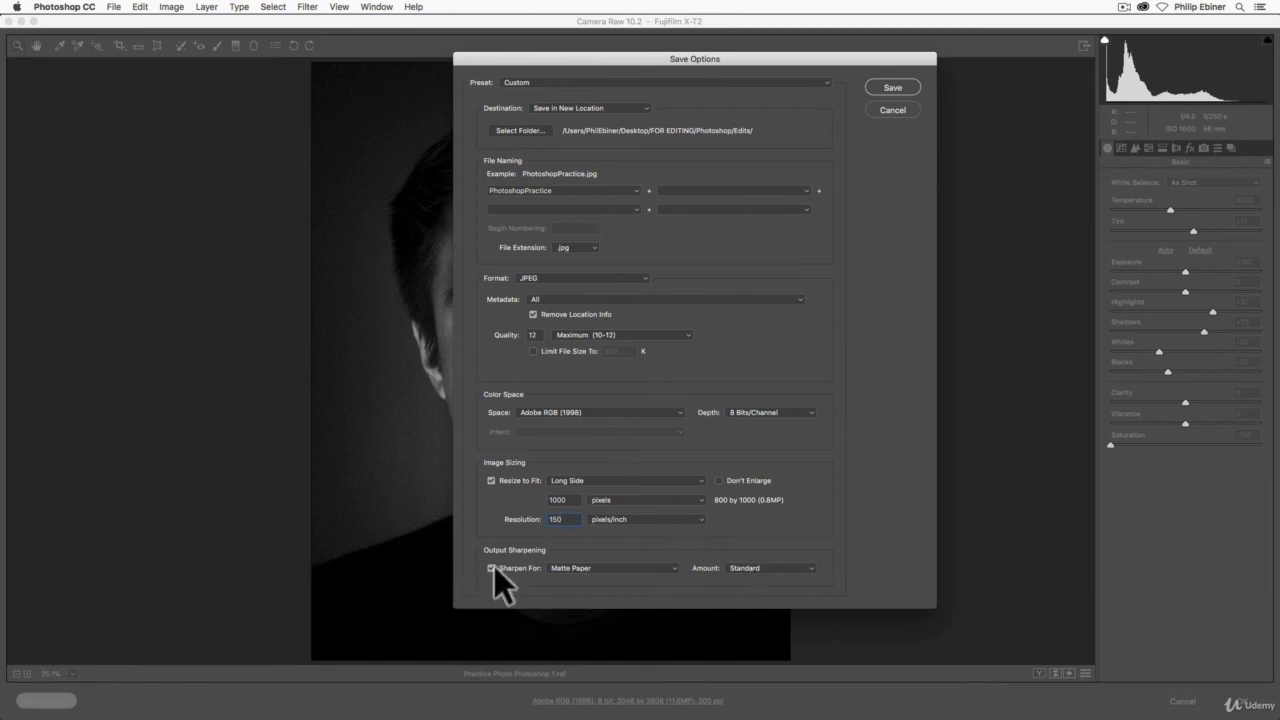
click(572, 567)
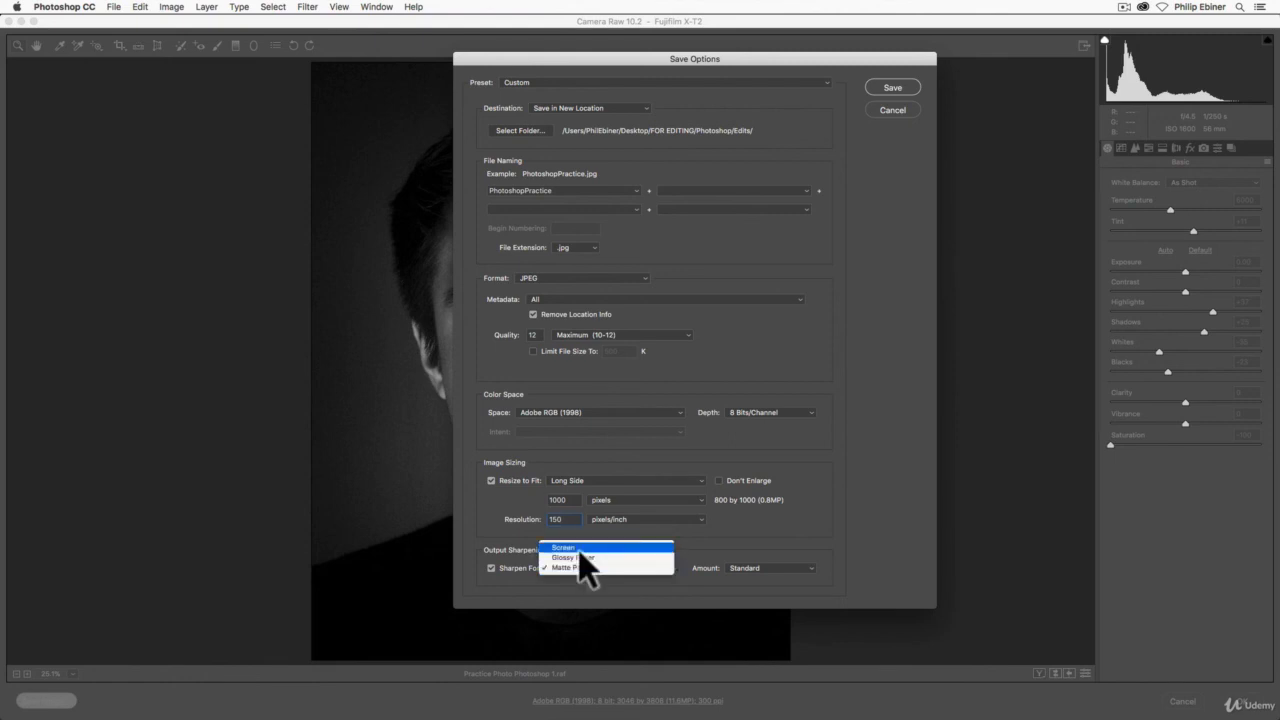
click(579, 549)
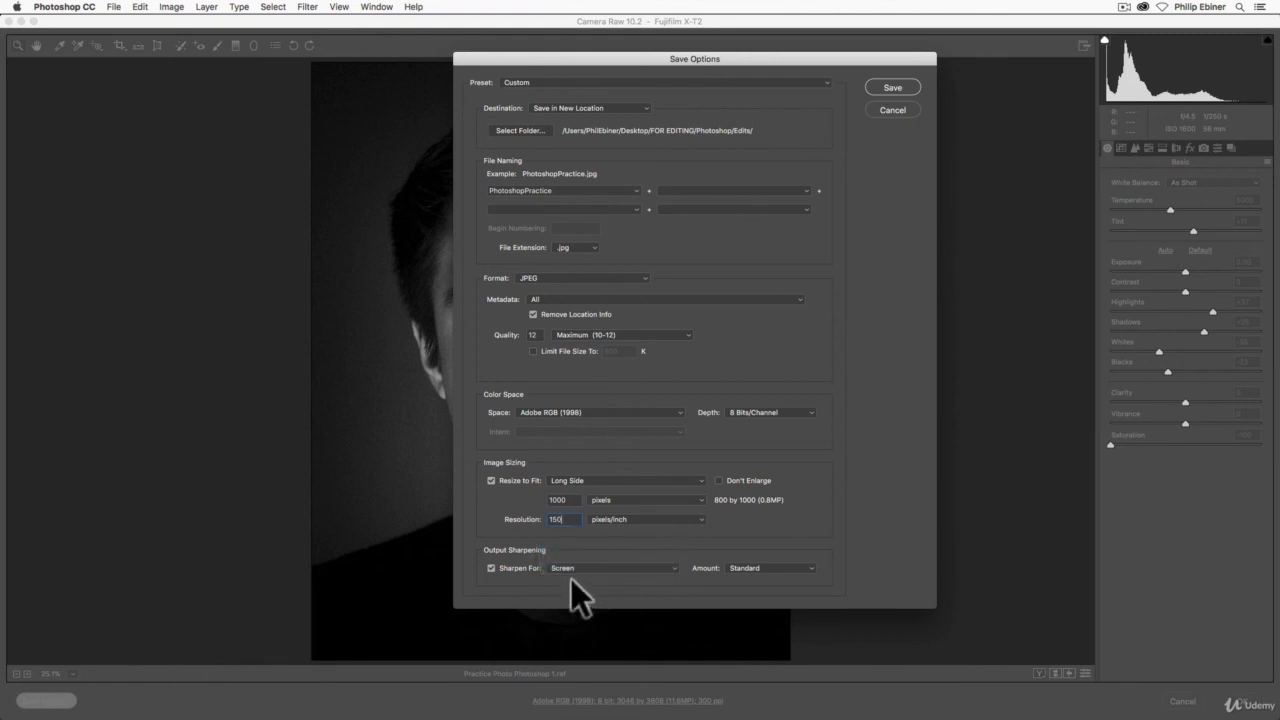
click(491, 567)
Step: Save the image with the chosen export options, and switch to Finder to open the Edits folder
click(915, 84)
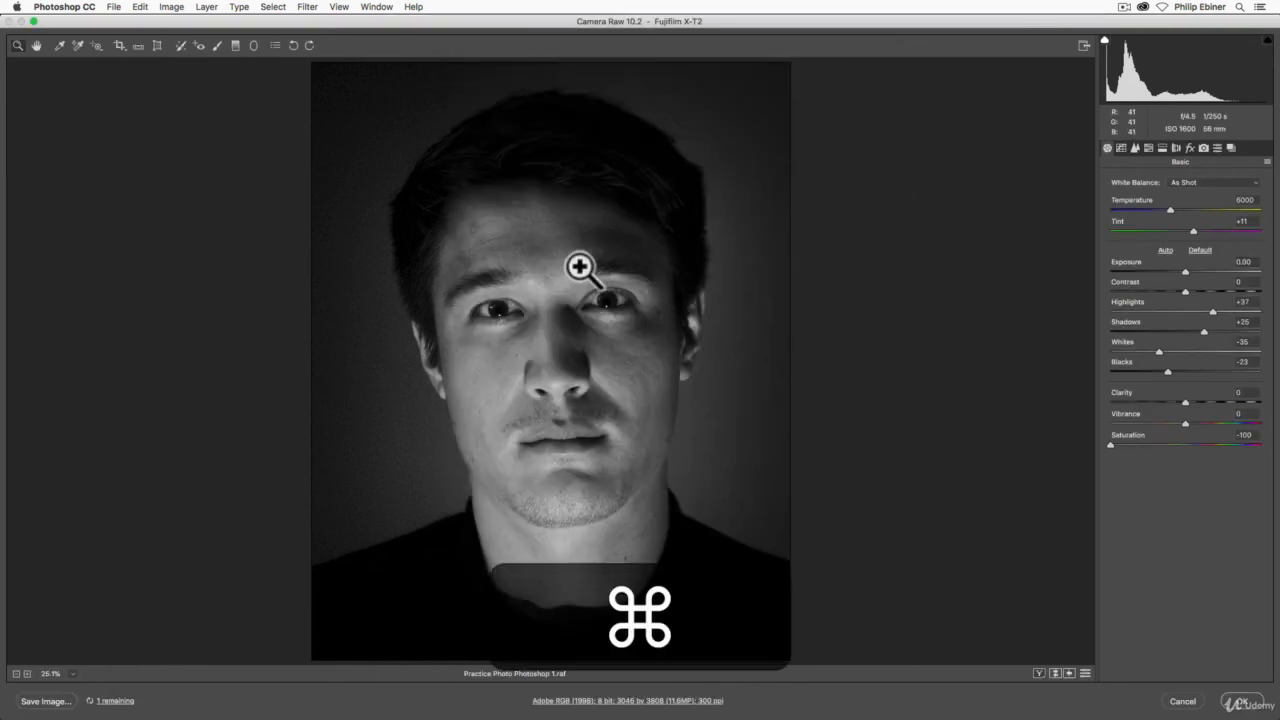
key(super+Tab)
key(super+Tab)
key(super+Tab)
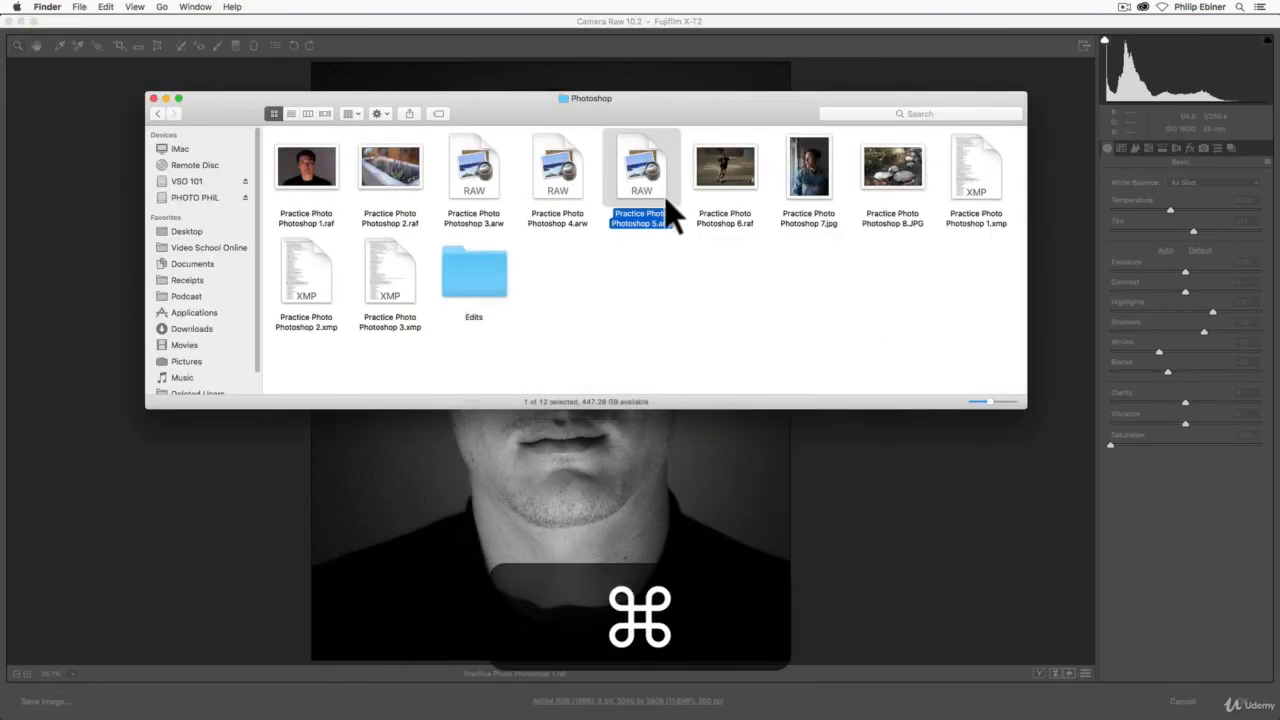
click(486, 274)
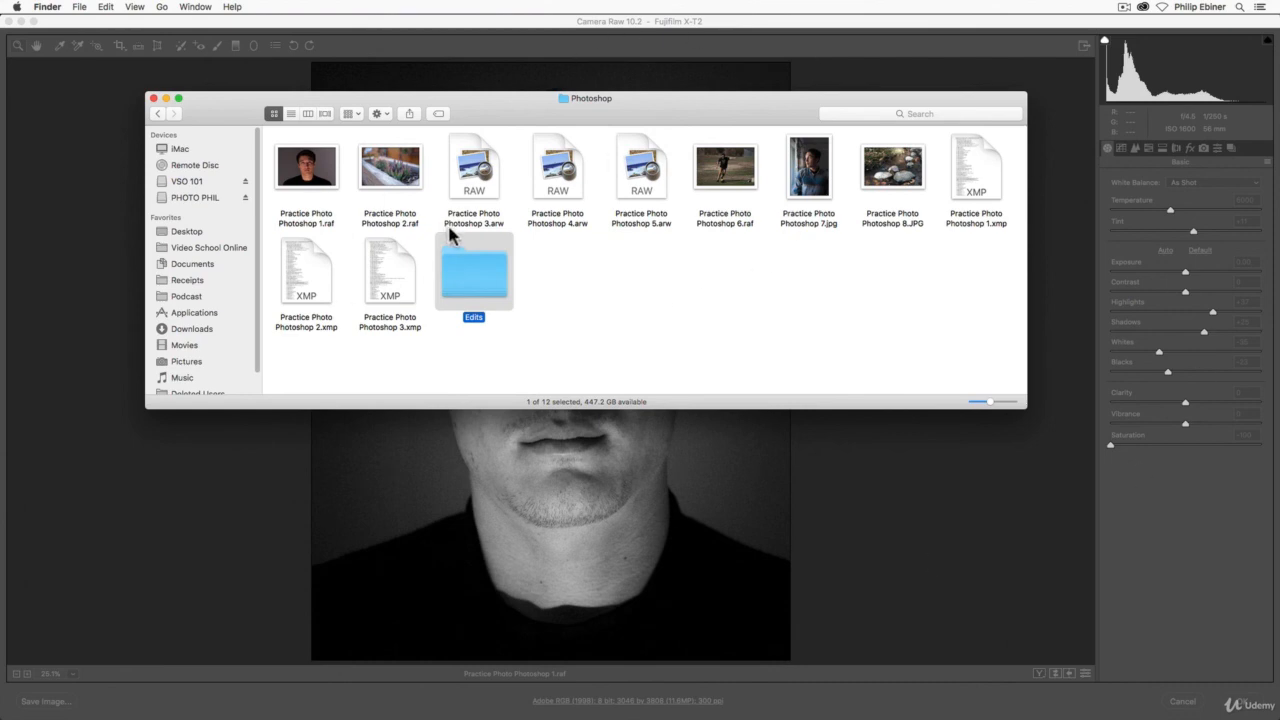
double_click(474, 272)
Step: Check the file size and dimensions of the exported PhotoshopPractice.jpg in column view, and preview the image
click(297, 160)
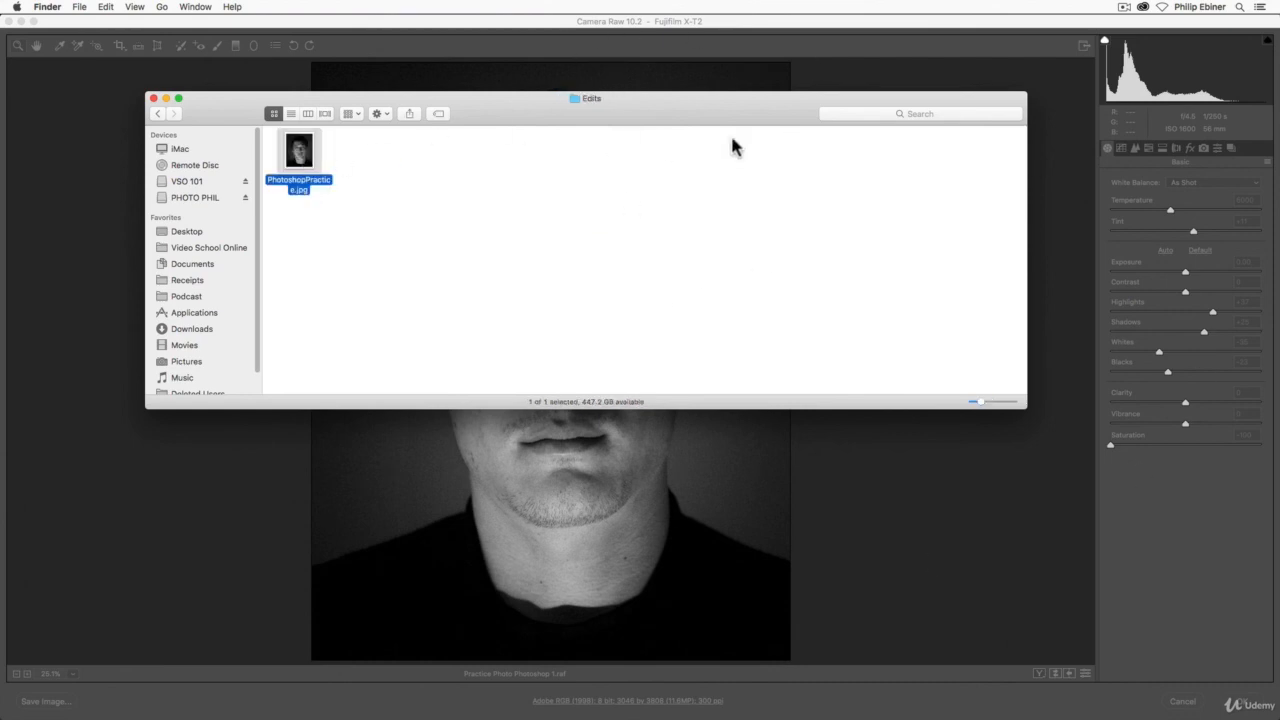
click(308, 113)
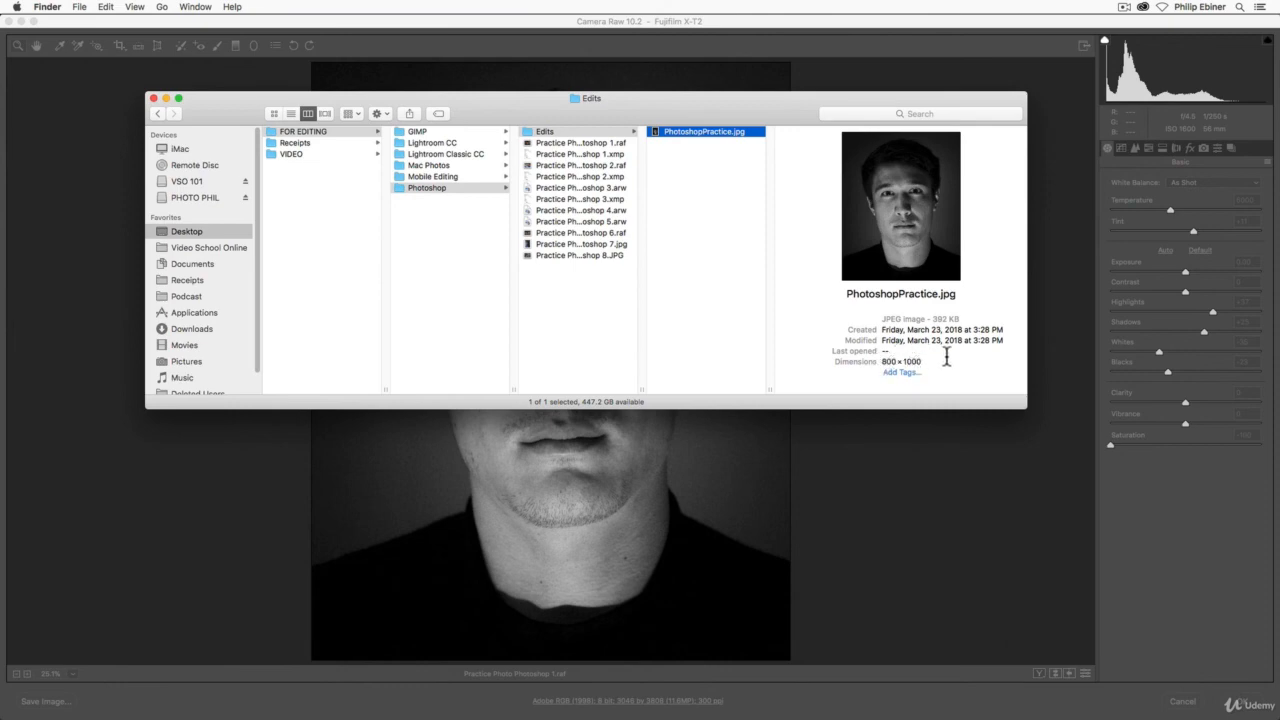
drag(932, 318, 952, 318)
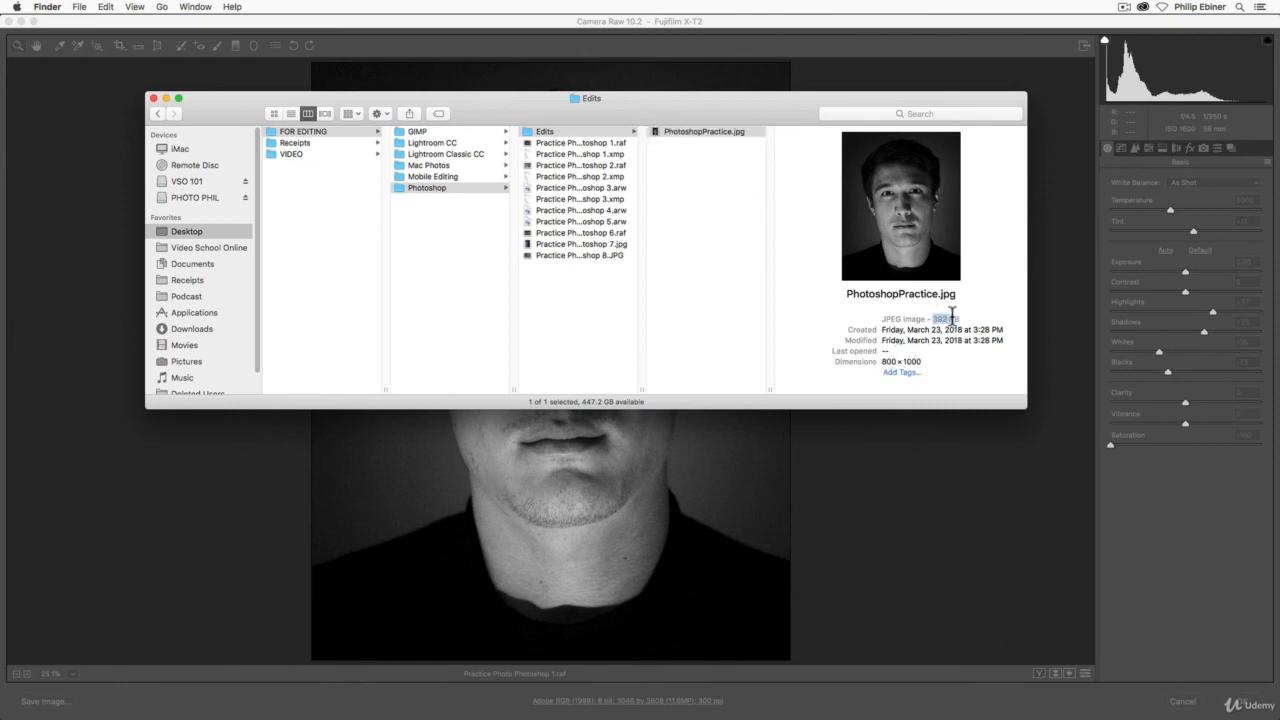
key(space)
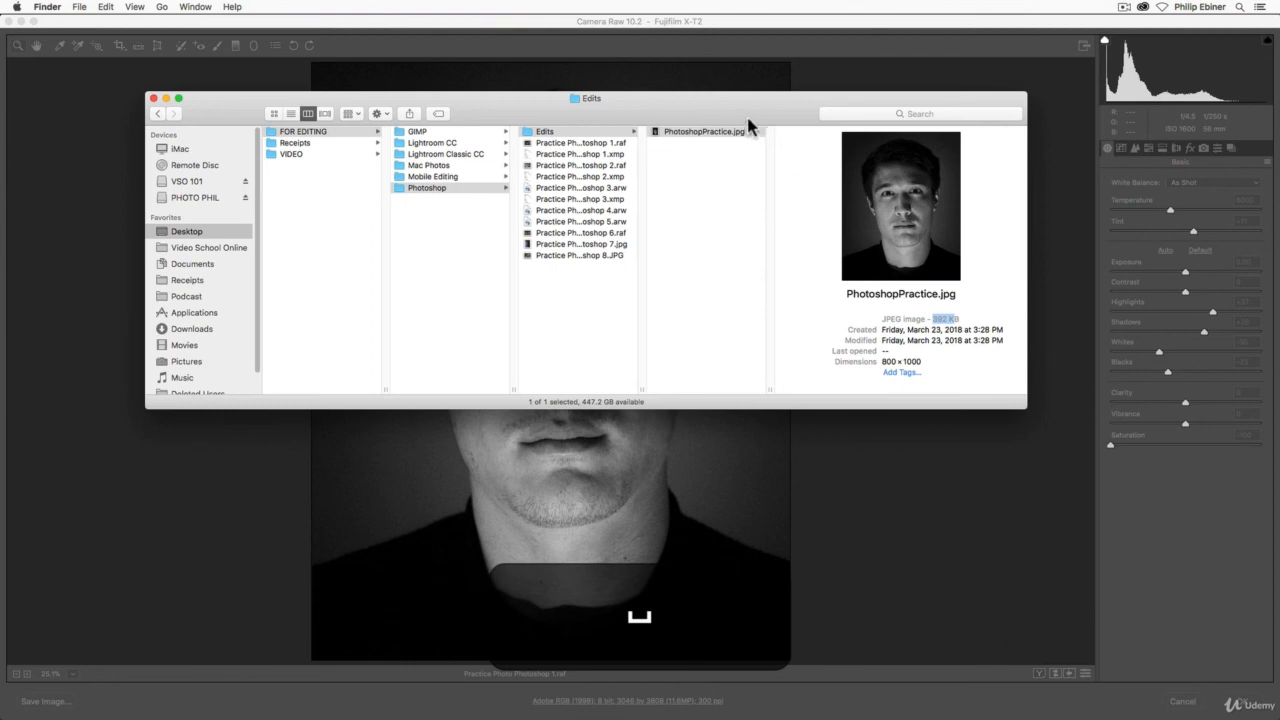
click(703, 133)
key(space)
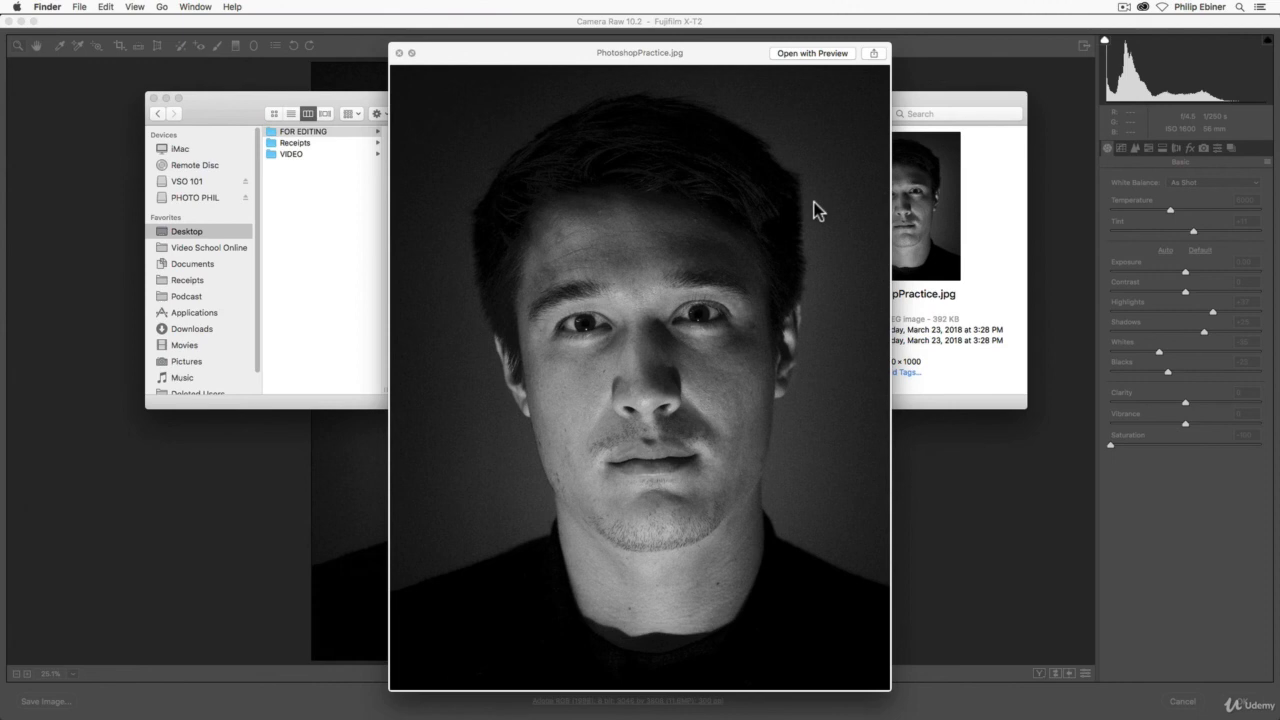
key(space)
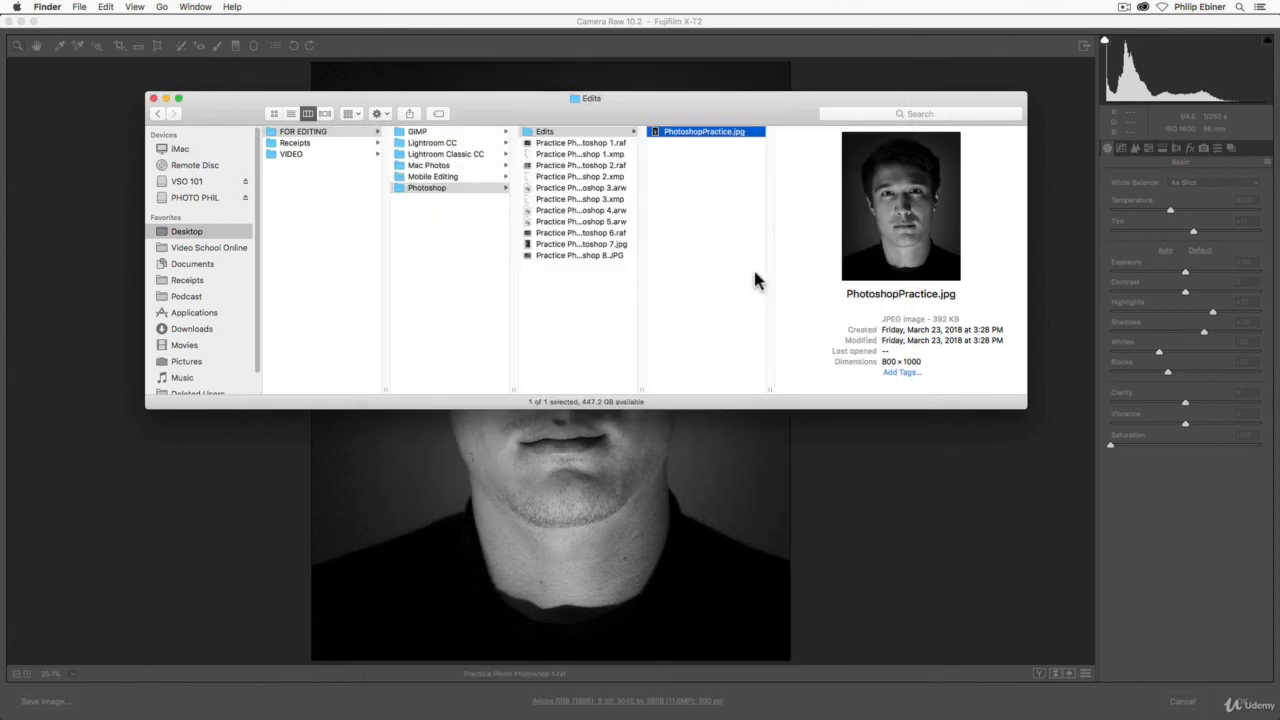
Step: Return to Camera Raw and apply the edits to the portrait's smart object in the Photoshop document
click(886, 600)
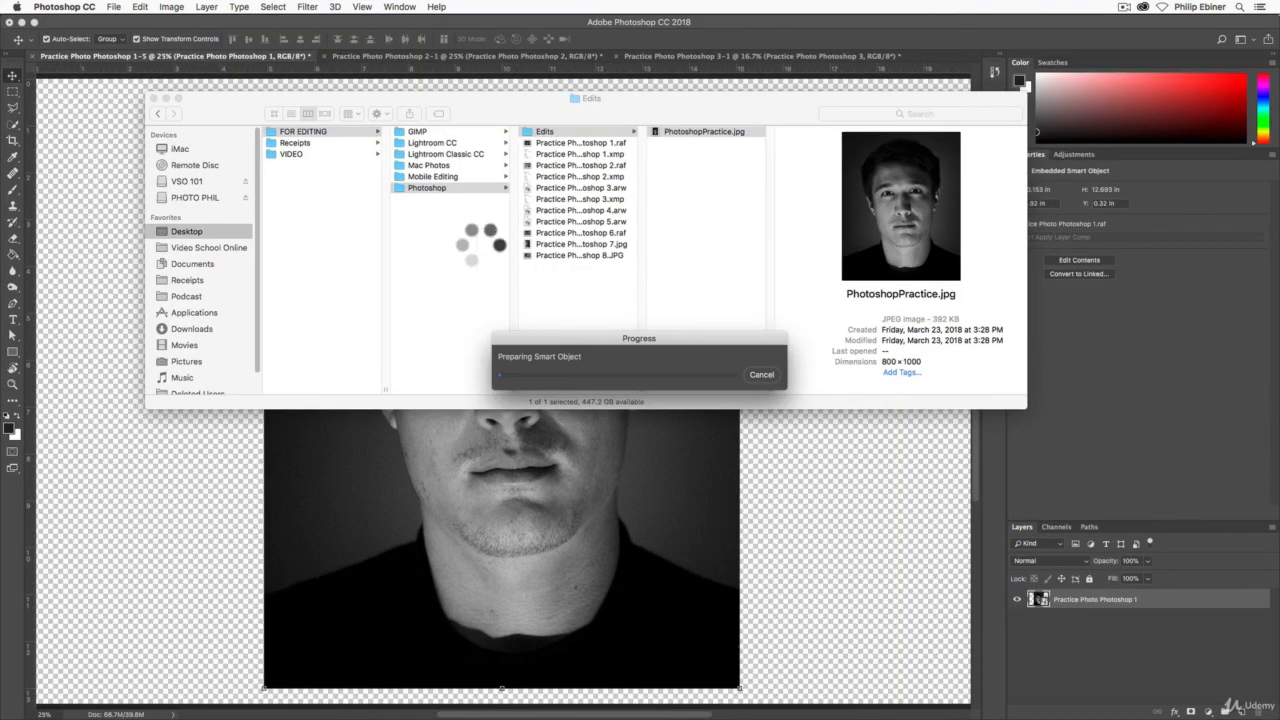
click(1240, 701)
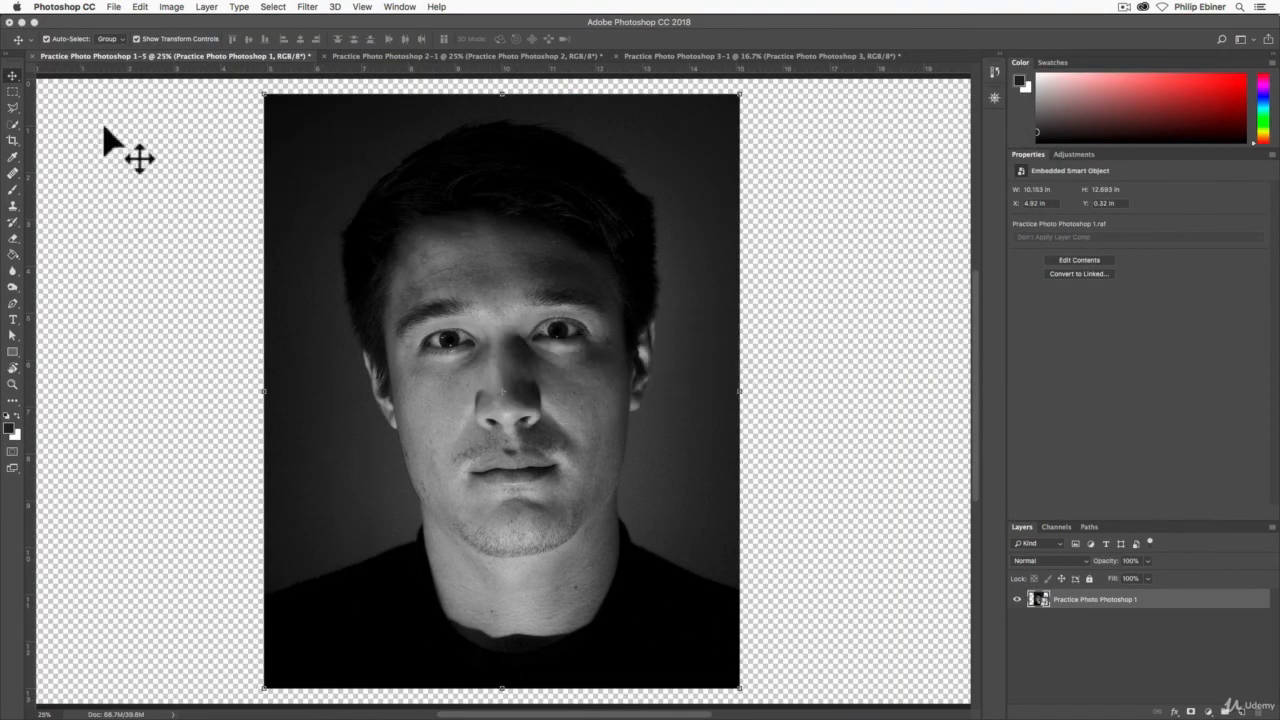